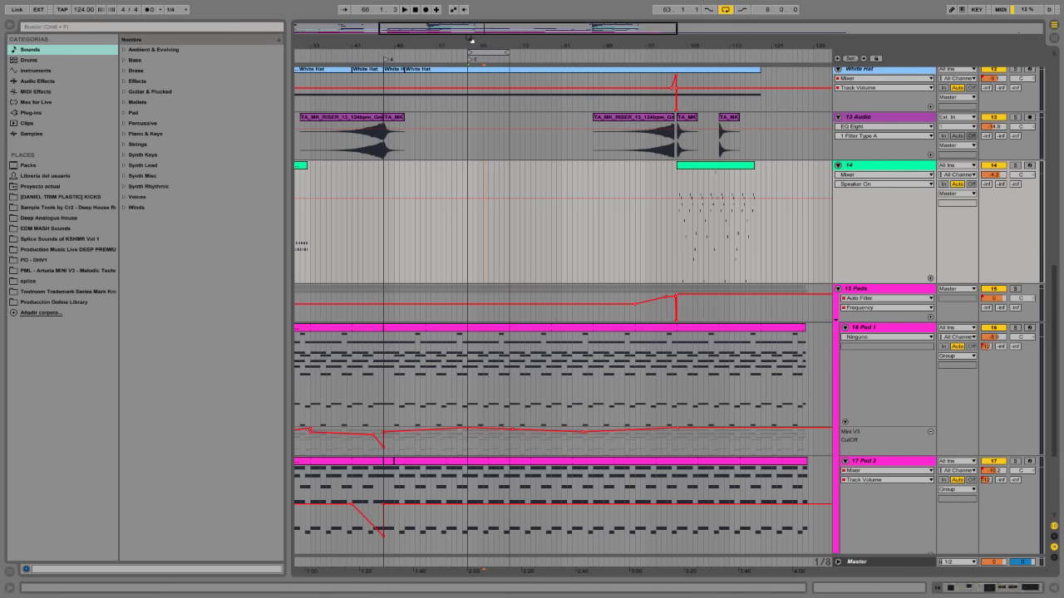
Play the looped eight-bar section starting at bar 63 and look over its tracks.
left_click_drag(471, 39, 476, 181)
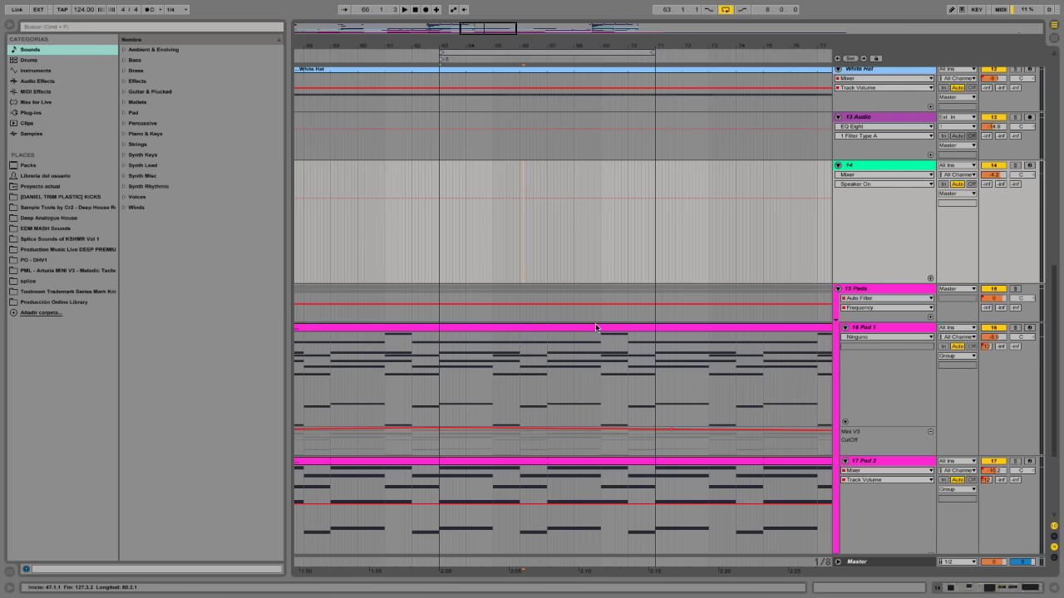
scroll(525, 326, "down", 1)
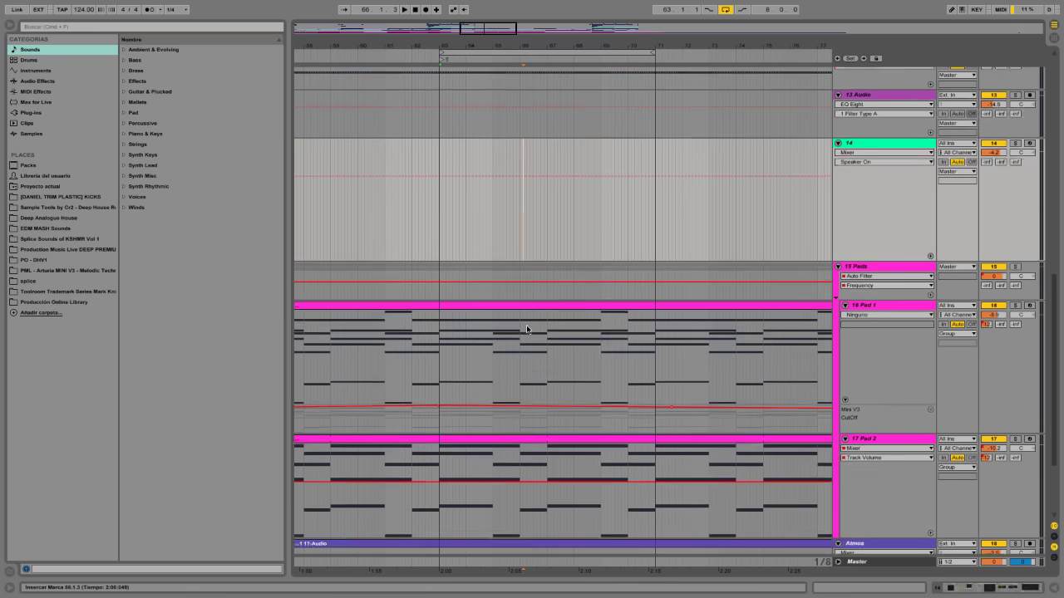
scroll(526, 327, "up", 4)
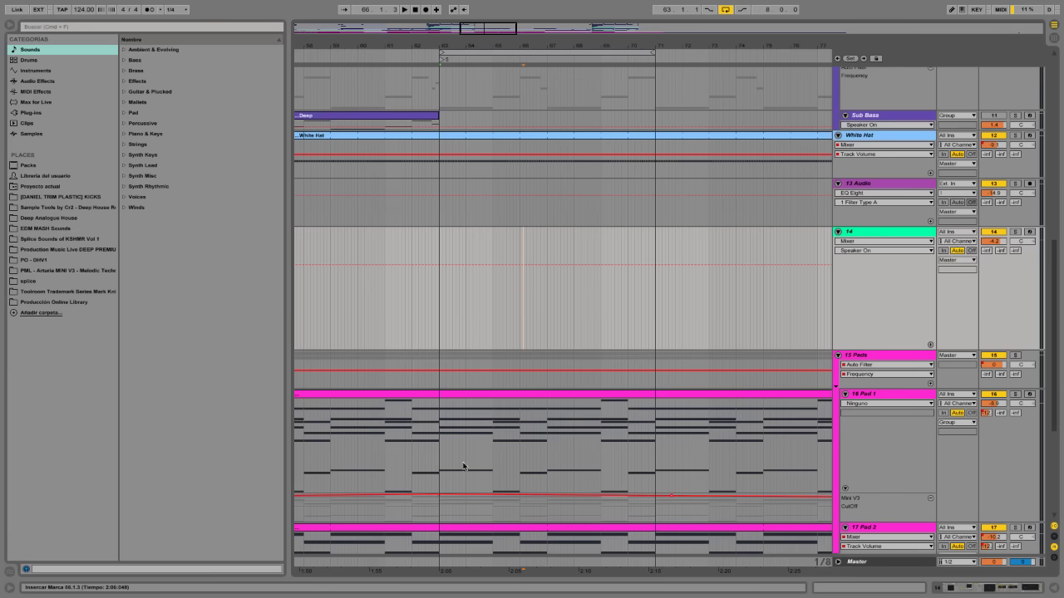
scroll(615, 194, "down", 5)
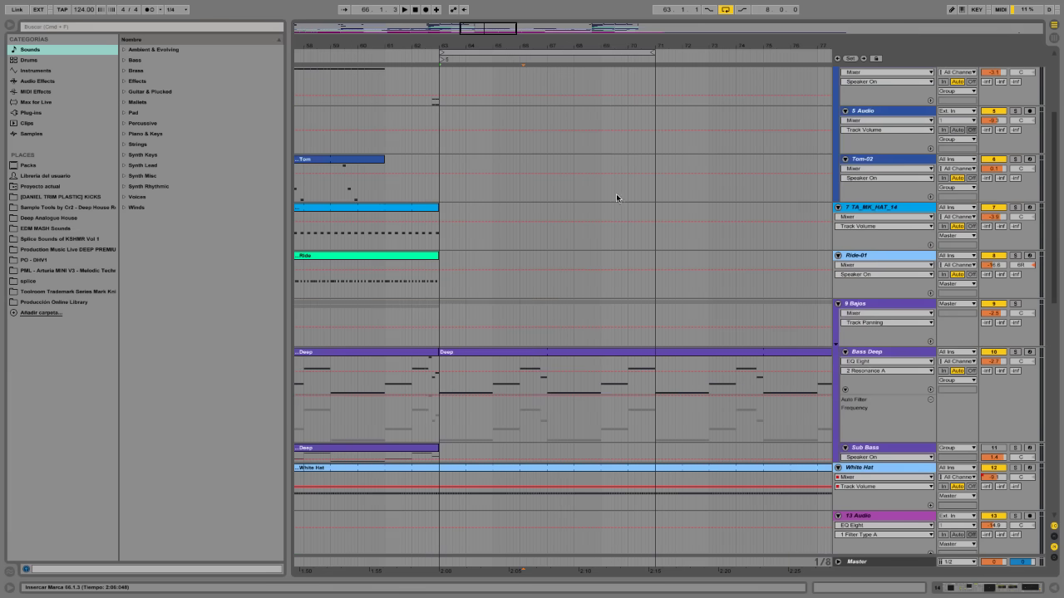
scroll(547, 233, "up", 7)
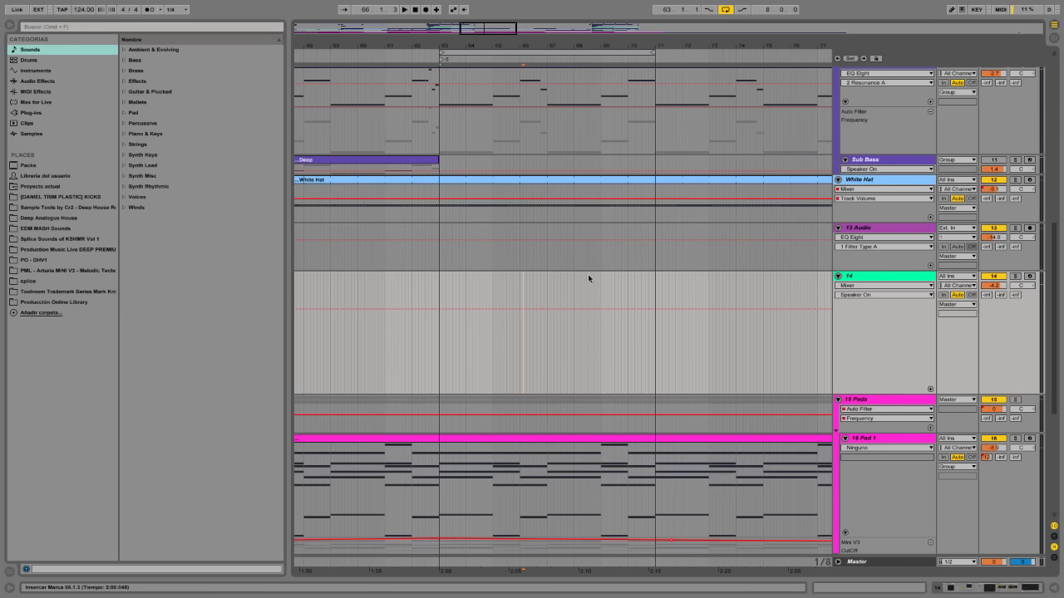
key("space")
scroll(551, 240, "down", 6)
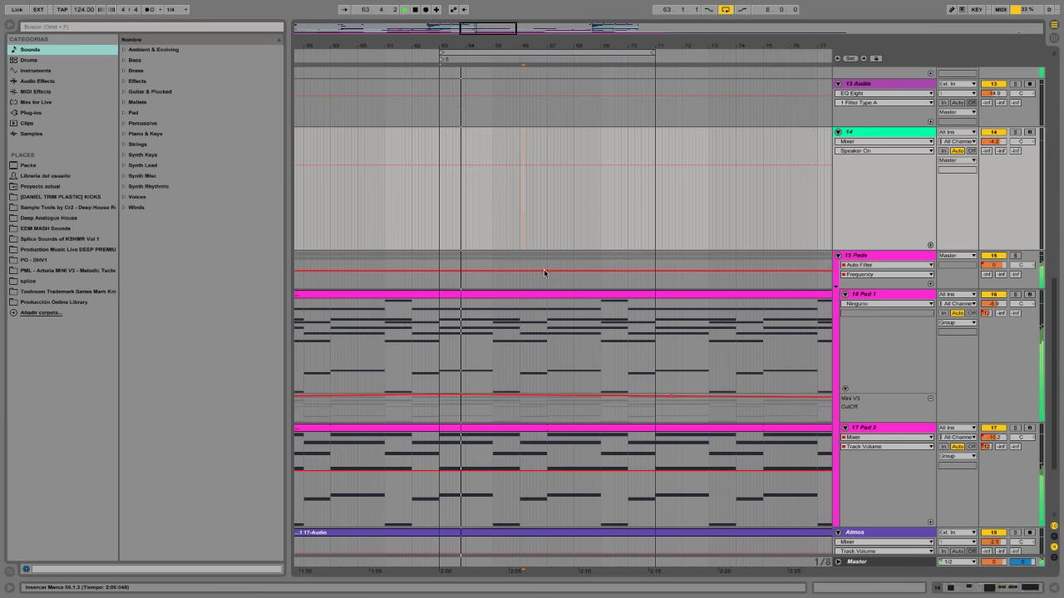
Open the Pad 1 clip and examine its chord notes, then return to the arrangement.
double_click(535, 292)
scroll(534, 291, "down", 5)
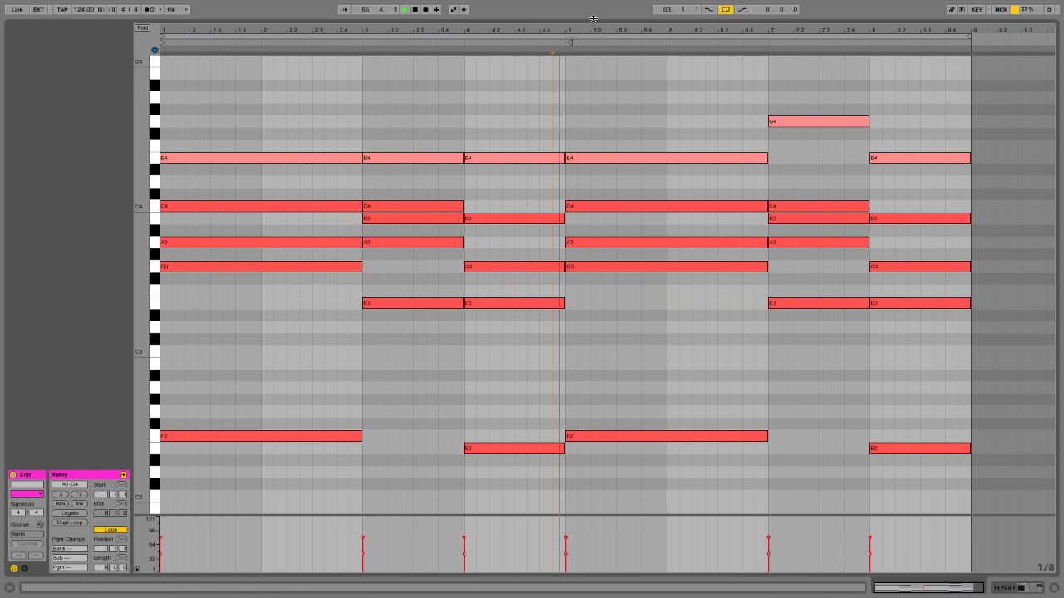
left_click(593, 19)
left_click(594, 18)
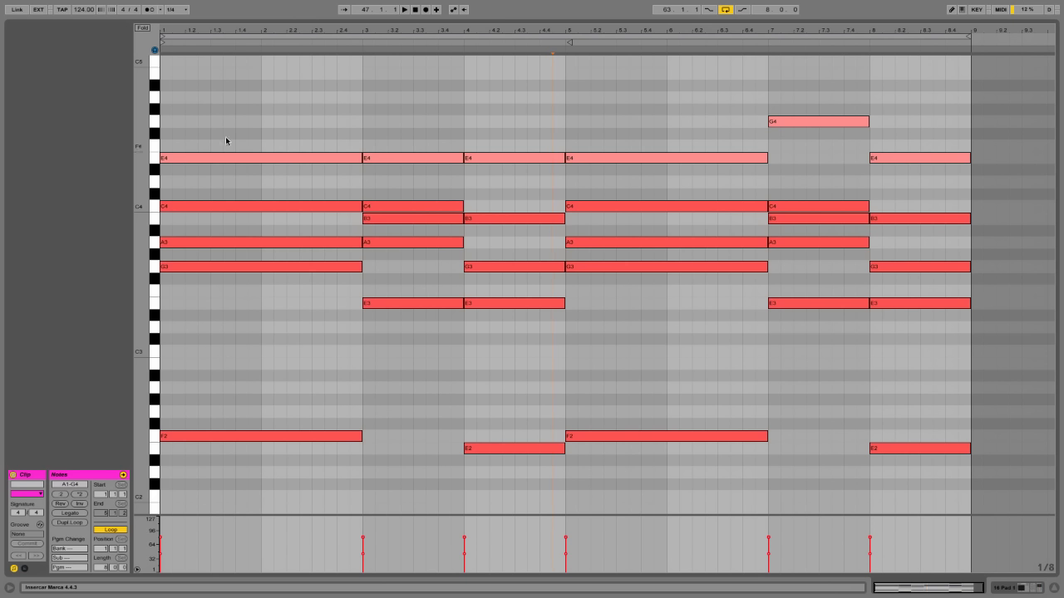
left_click(521, 18)
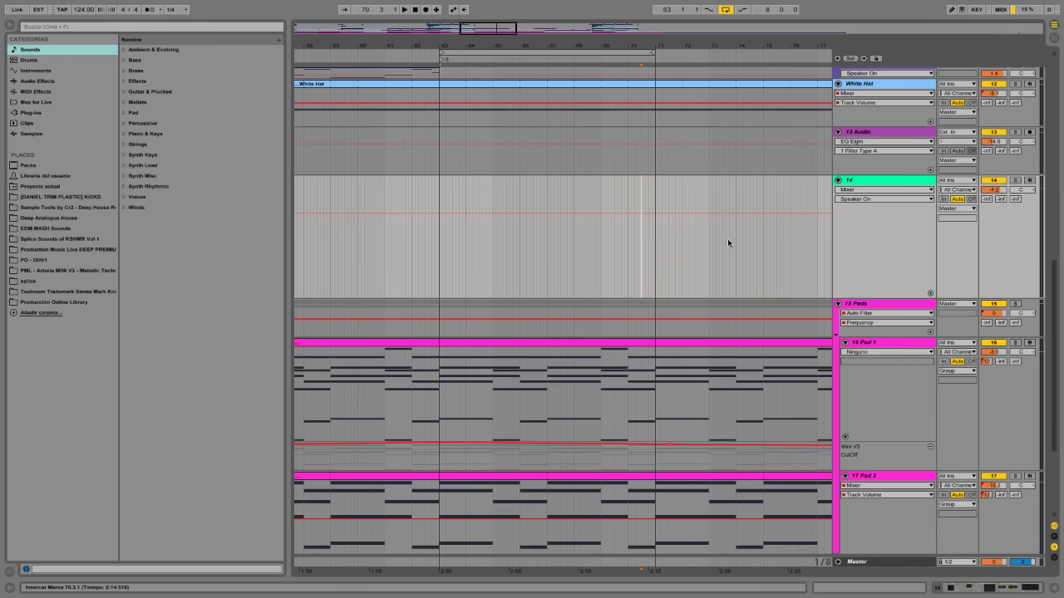
Insert an empty MIDI clip on track 14 across the looped section from bar 63 to bar 71.
left_click_drag(437, 193, 653, 191)
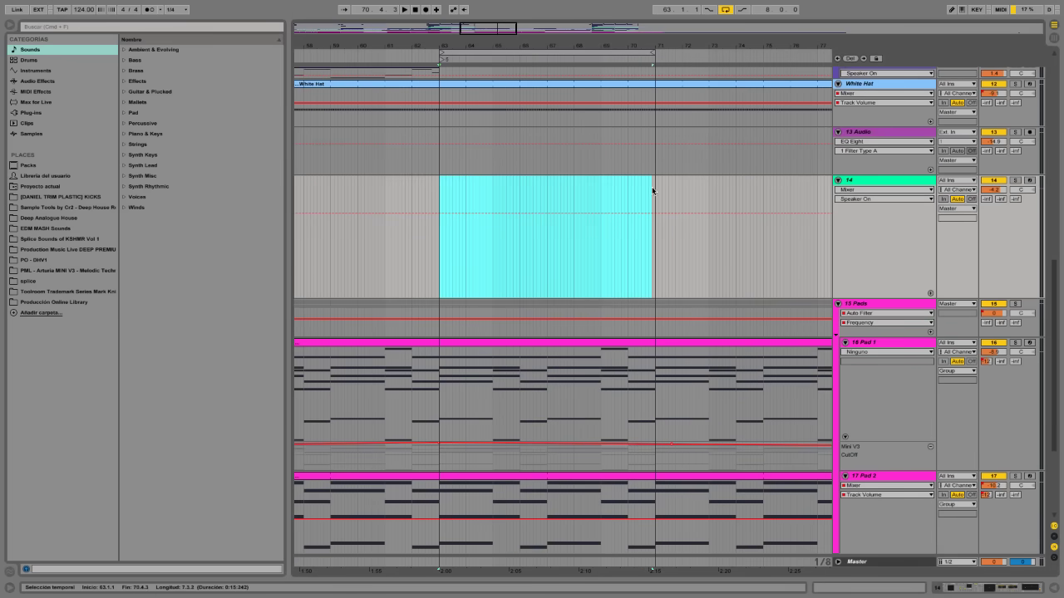
right_click(561, 179)
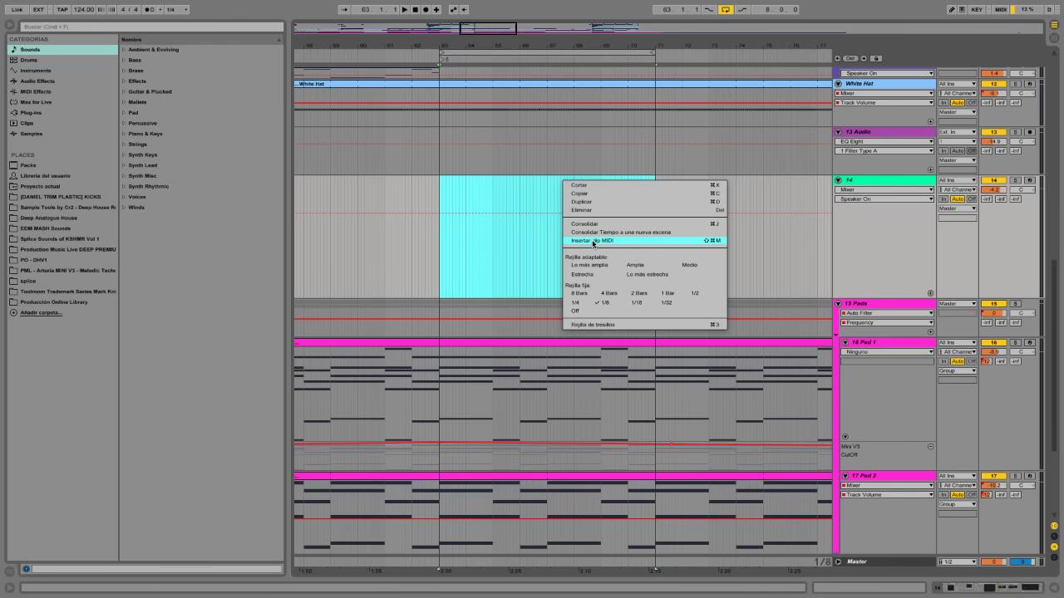
left_click(592, 241)
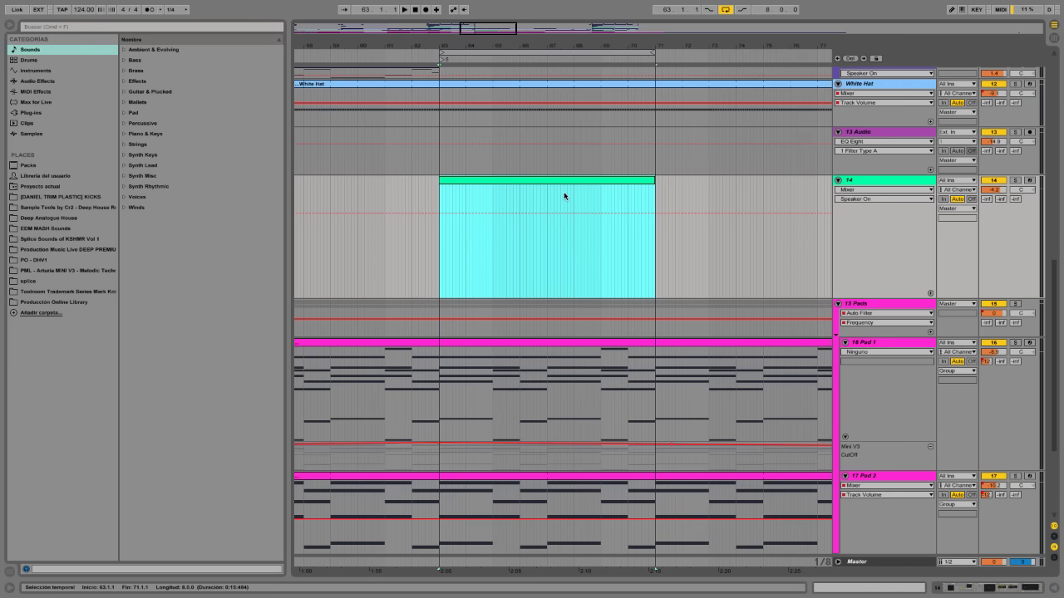
Copy the chord notes from E2 to G4 out of the Pad 1 clip into the new clip on track 14.
left_click(501, 343)
double_click(508, 340)
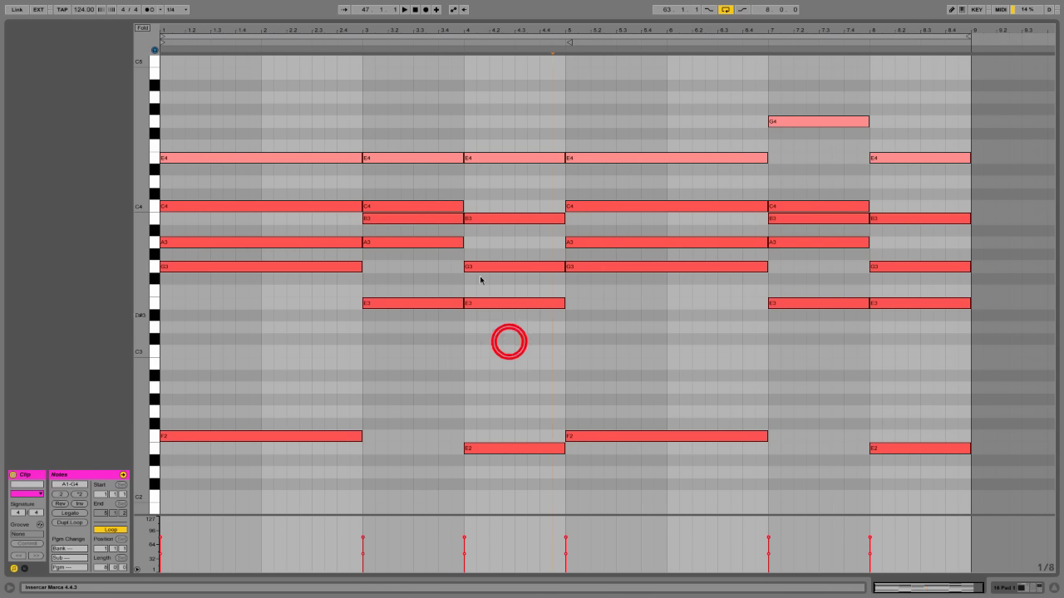
left_click_drag(204, 71, 981, 495)
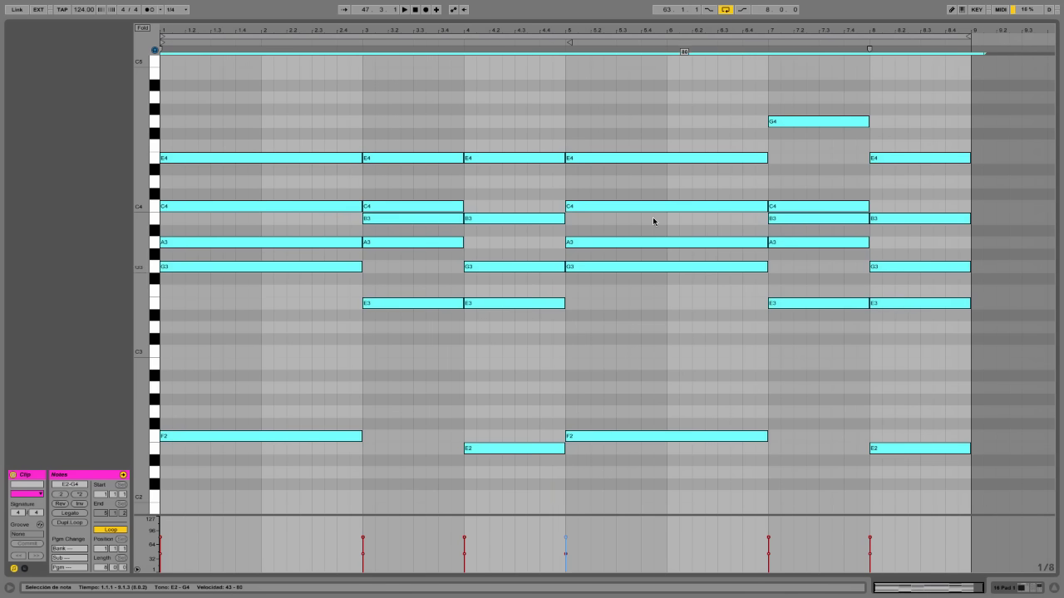
left_click(602, 18)
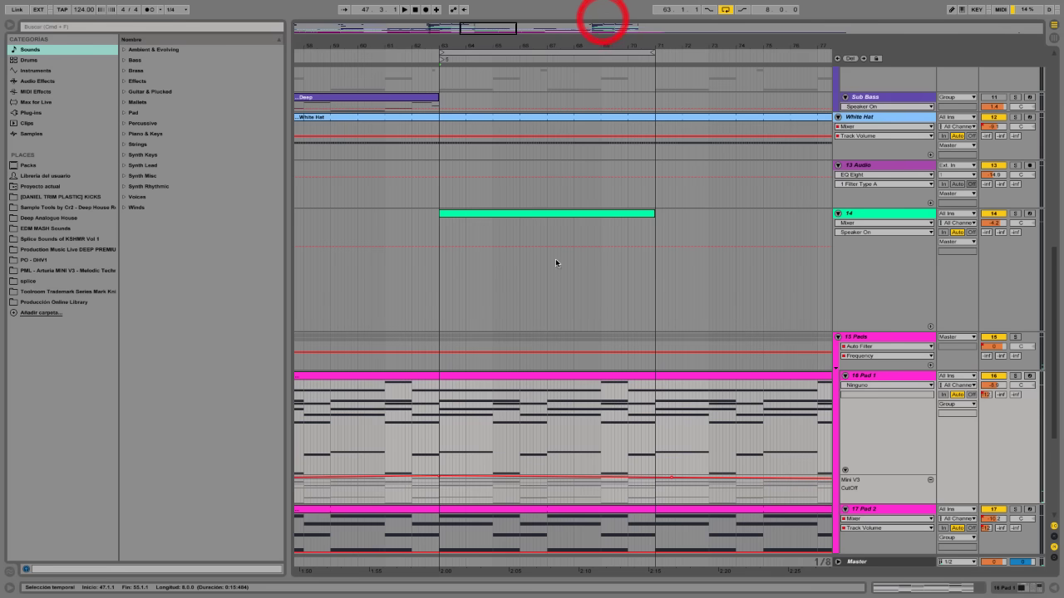
double_click(557, 213)
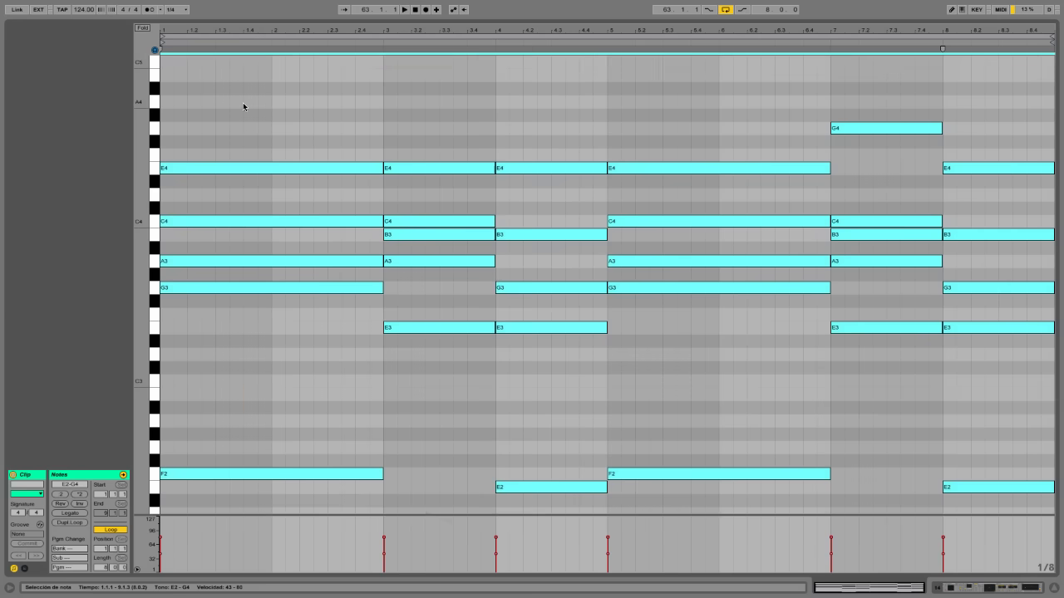
left_click(242, 106)
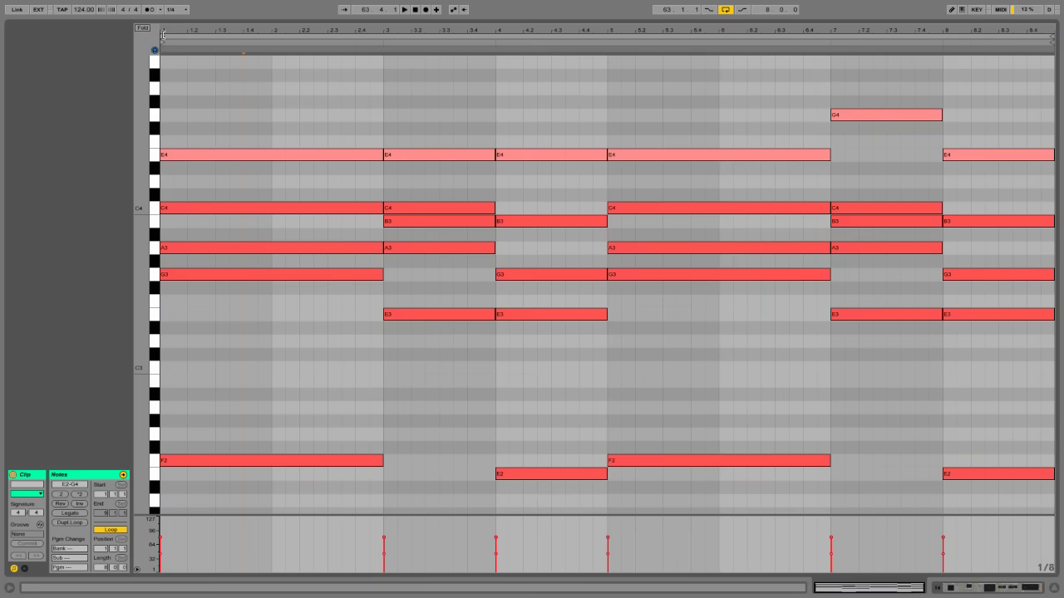
Set the track 14 clip's start and loop start to 1.2.1, leaving its first beat outside the loop.
left_click(163, 35)
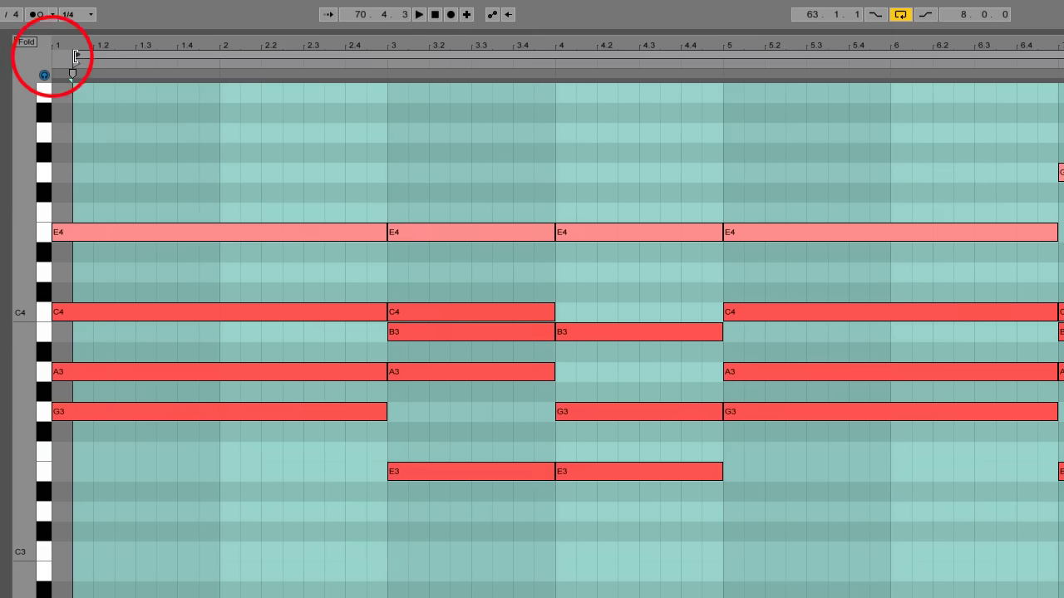
left_click_drag(71, 53, 109, 55)
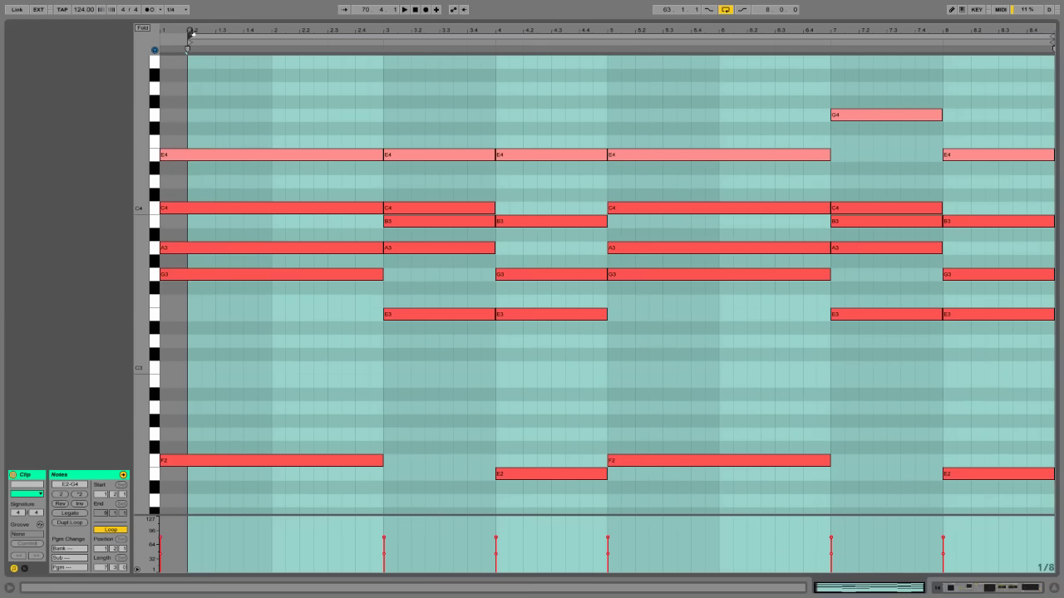
left_click(209, 82)
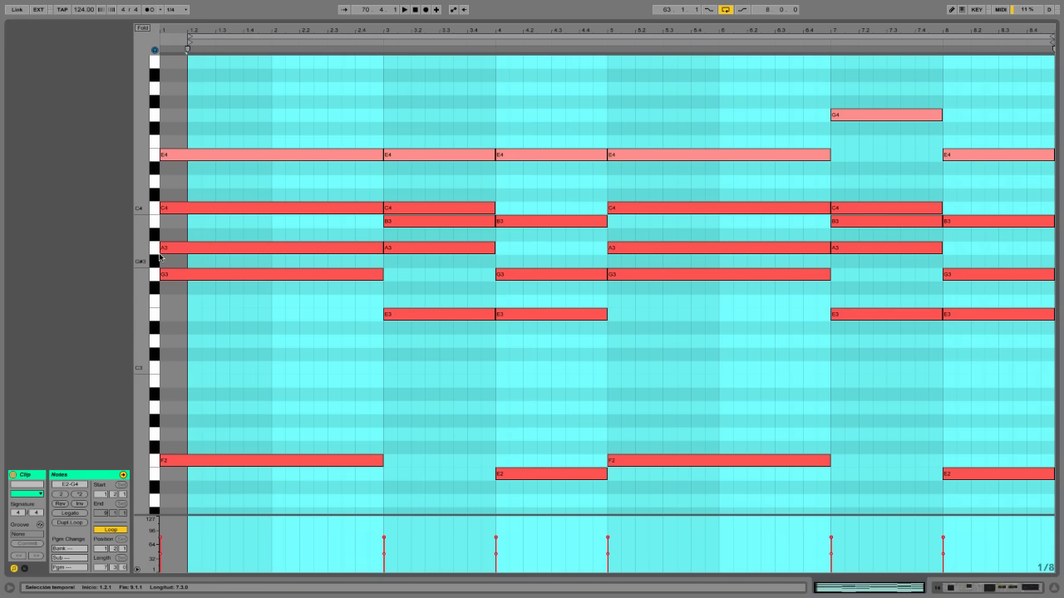
key("space")
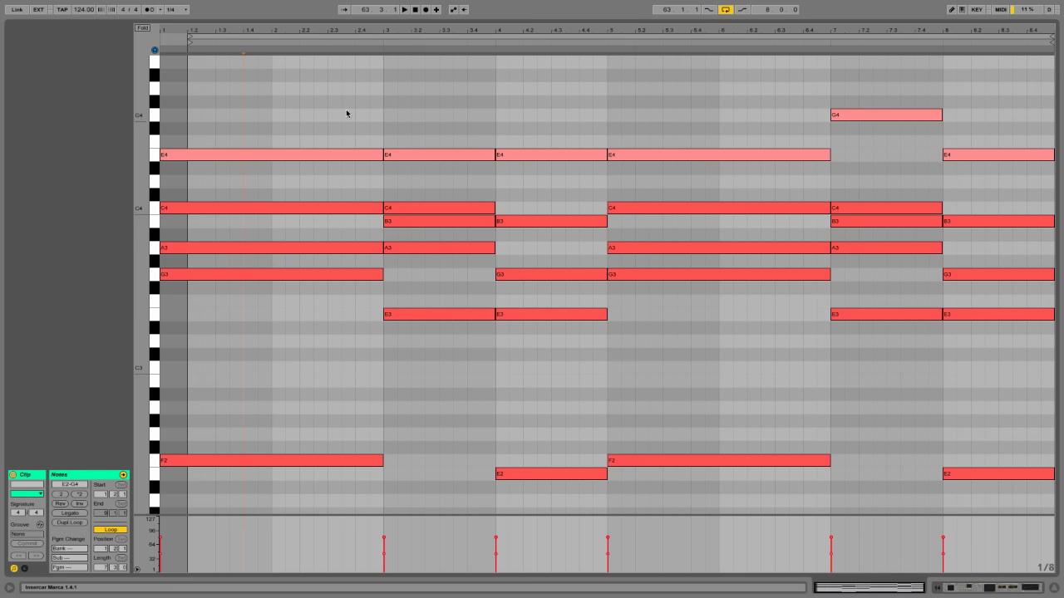
Turn off note preview and shorten all notes of the first chord to one beat, ending at 1.2.1.
left_click_drag(347, 113, 300, 494)
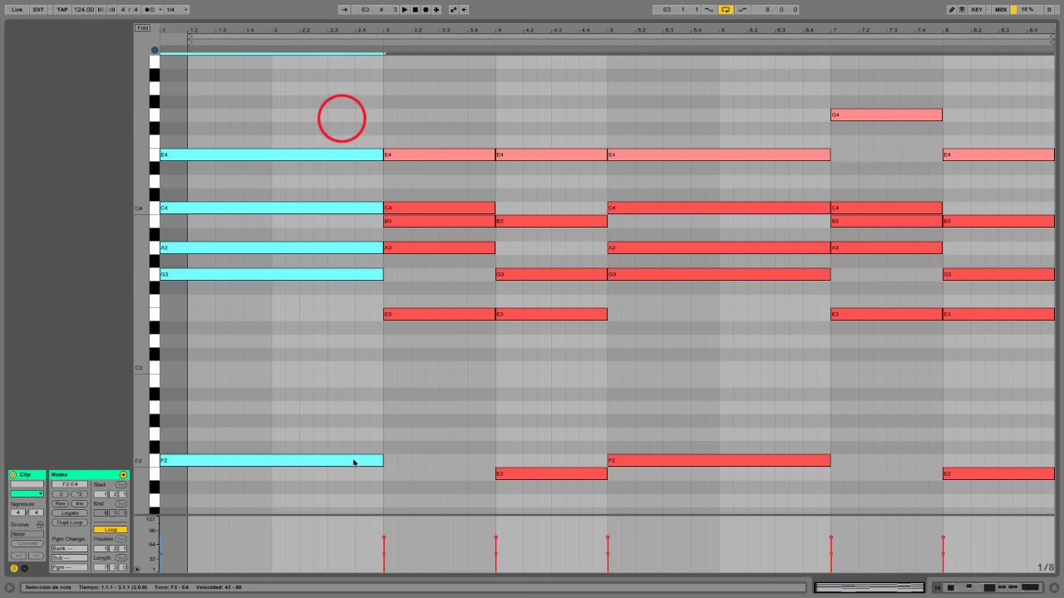
left_click(154, 51)
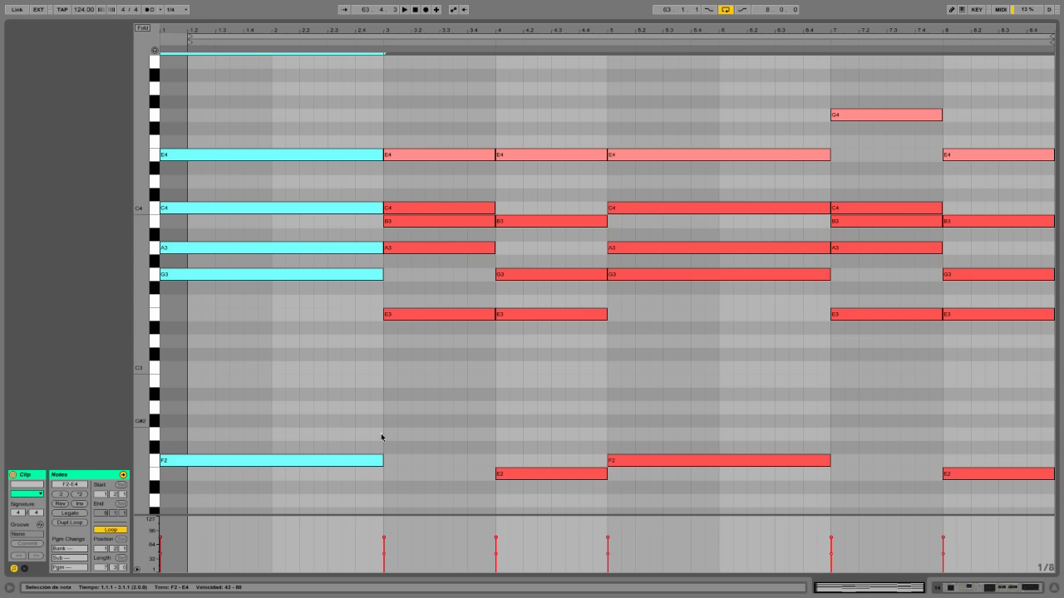
left_click(224, 131)
left_click_drag(238, 100, 275, 423)
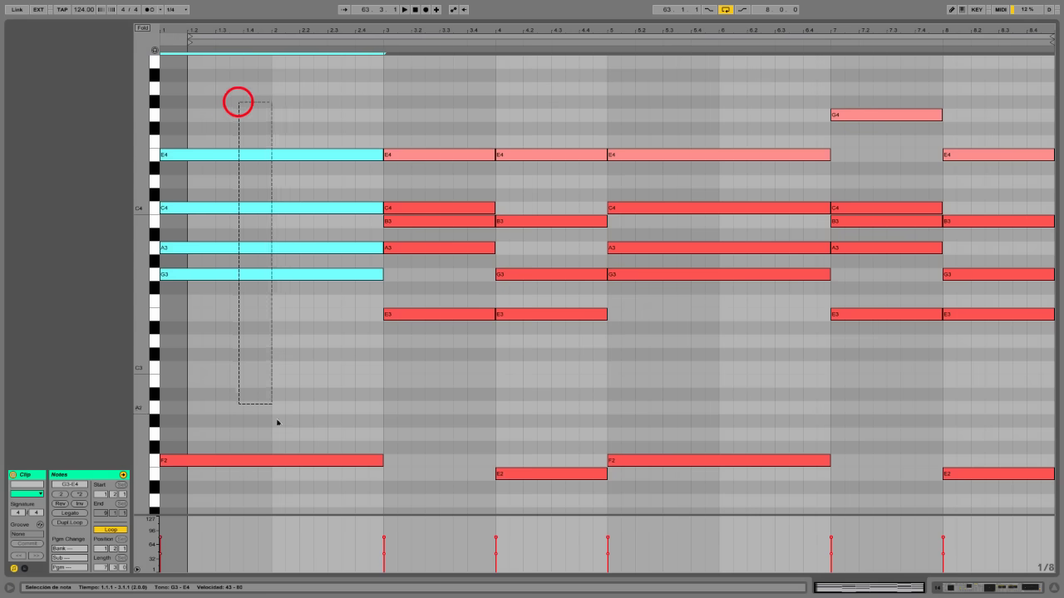
left_click_drag(298, 119, 187, 441)
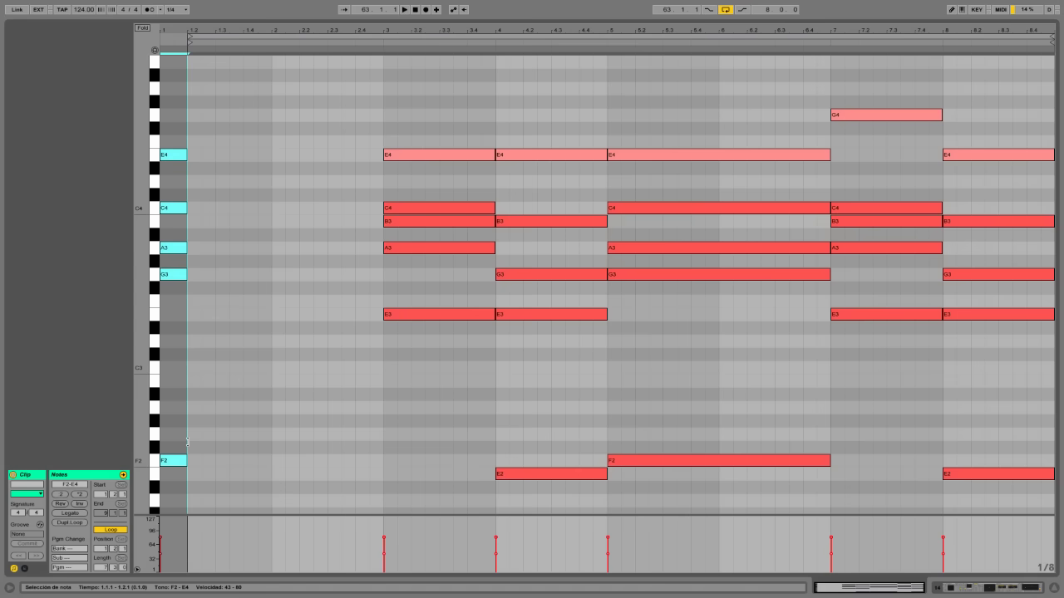
Move the E3 note from bar 3 to the clip's first beat and shorten it to one beat.
left_click(387, 328)
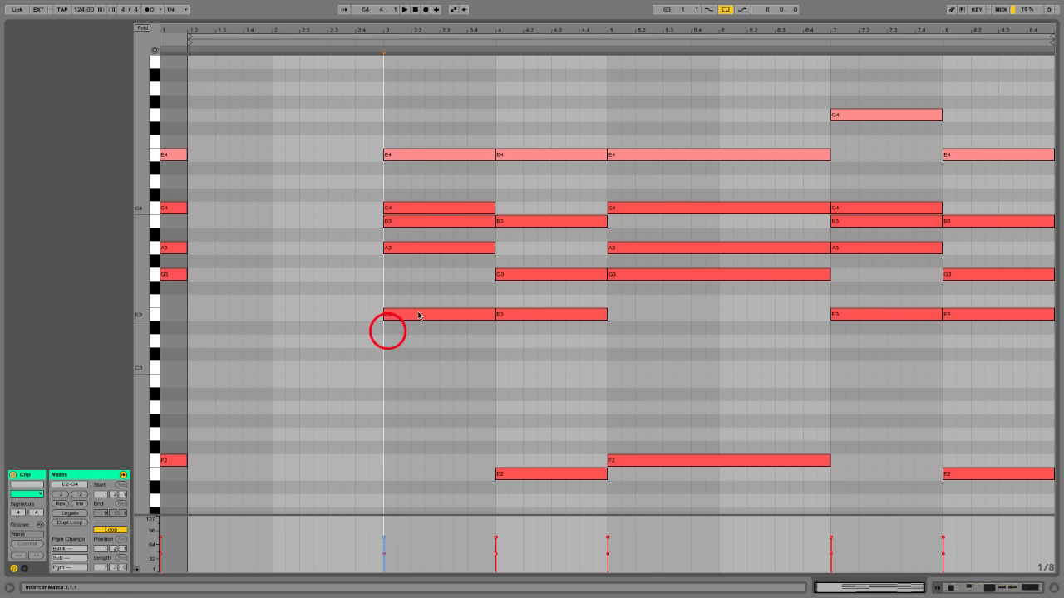
left_click_drag(418, 313, 200, 318)
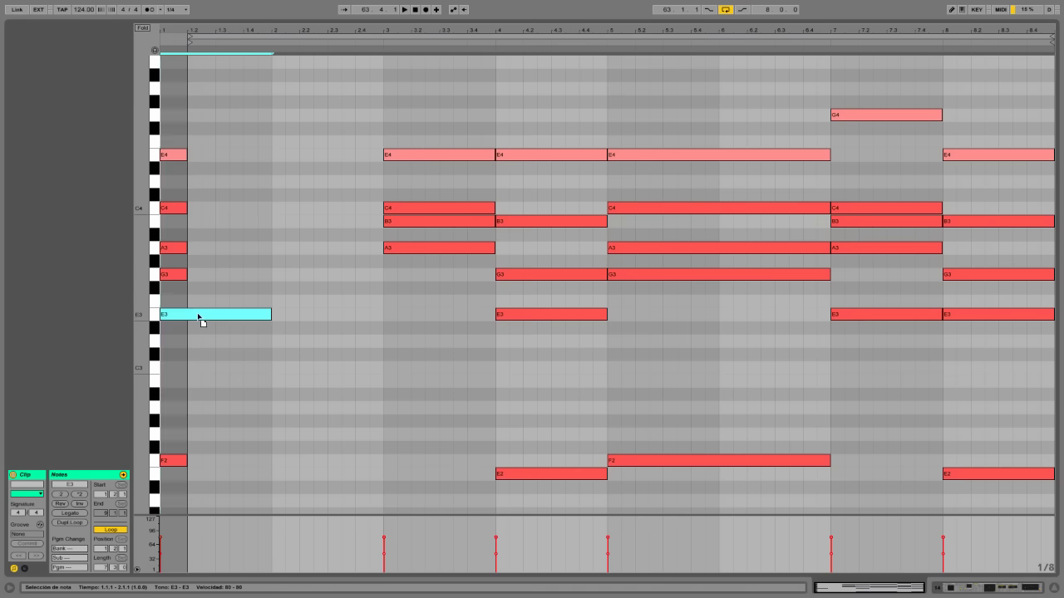
left_click_drag(272, 313, 184, 316)
Bring bar 3's B3 to the first beat as a one-beat note and delete the chord's duplicate pitches.
left_click(426, 247)
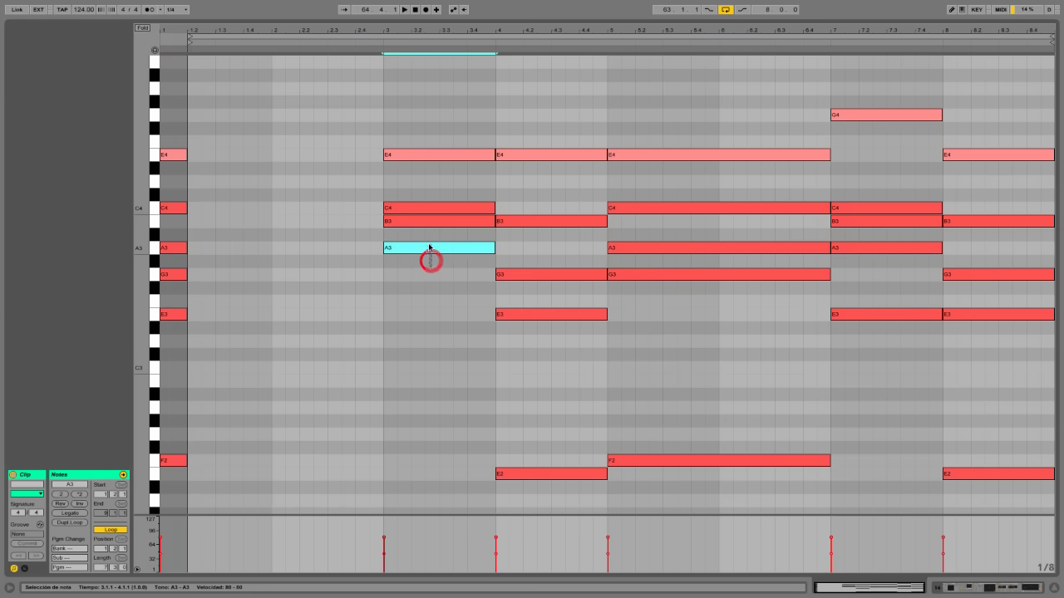
key("Delete")
left_click_drag(398, 218, 188, 221)
left_click(399, 153)
left_click_drag(397, 153, 188, 271)
Delete the remaining duplicate notes of the chord in bar 4.
left_click(643, 321)
scroll(648, 374, "up", 5)
scroll(648, 374, "up", 3)
left_click_drag(524, 209, 581, 283)
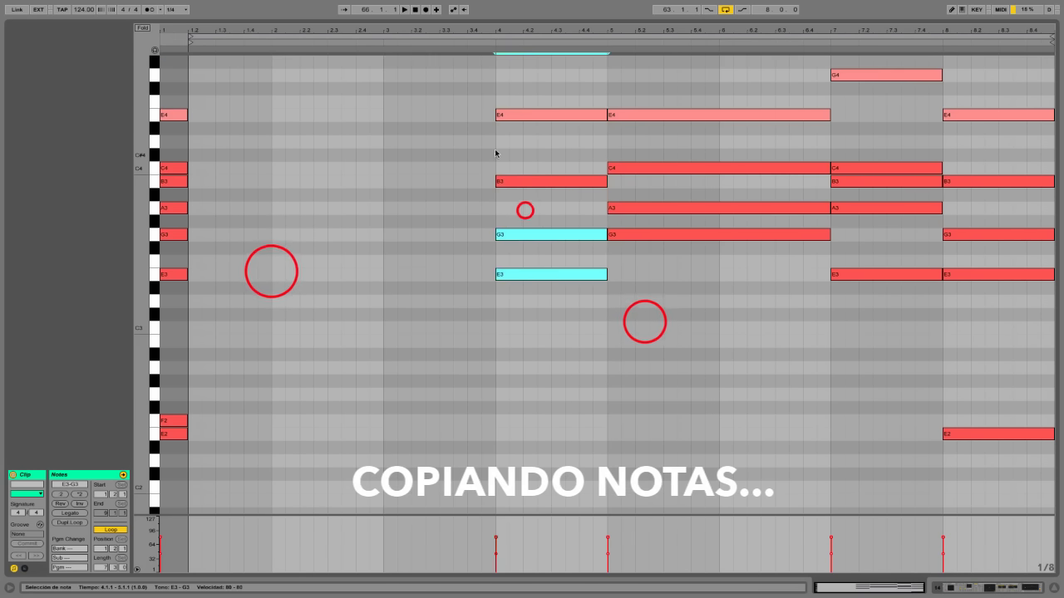
left_click_drag(513, 155, 540, 465)
key("Delete")
Move G4 from bar 7 to the first beat as a one-beat note and delete all leftover notes from bar 5 onward.
left_click(514, 71)
left_click_drag(862, 233, 190, 235)
left_click_drag(271, 235, 188, 235)
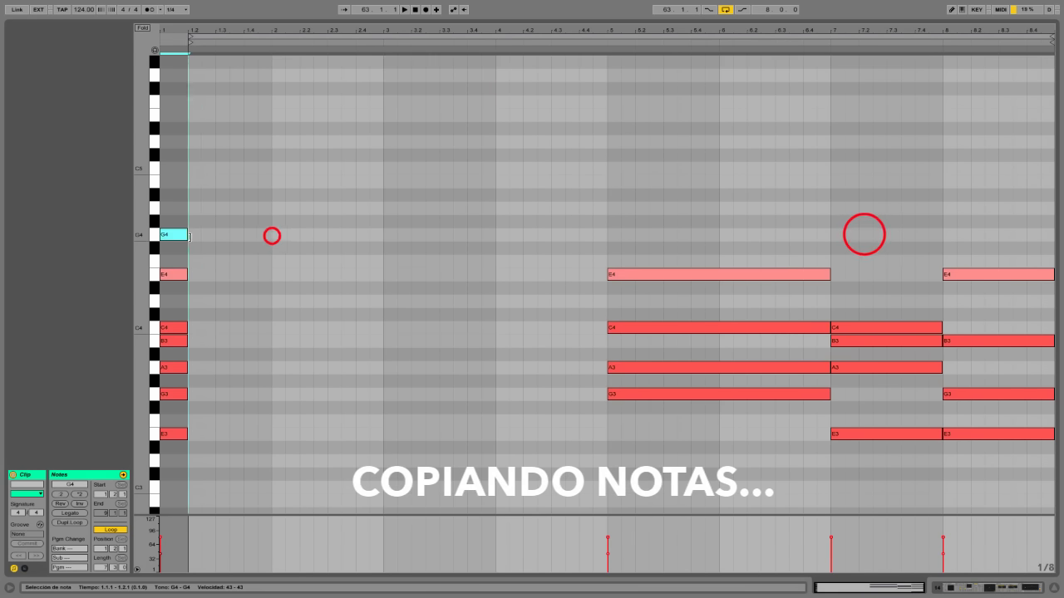
scroll(986, 242, "down", 2)
left_click_drag(691, 120, 1057, 540)
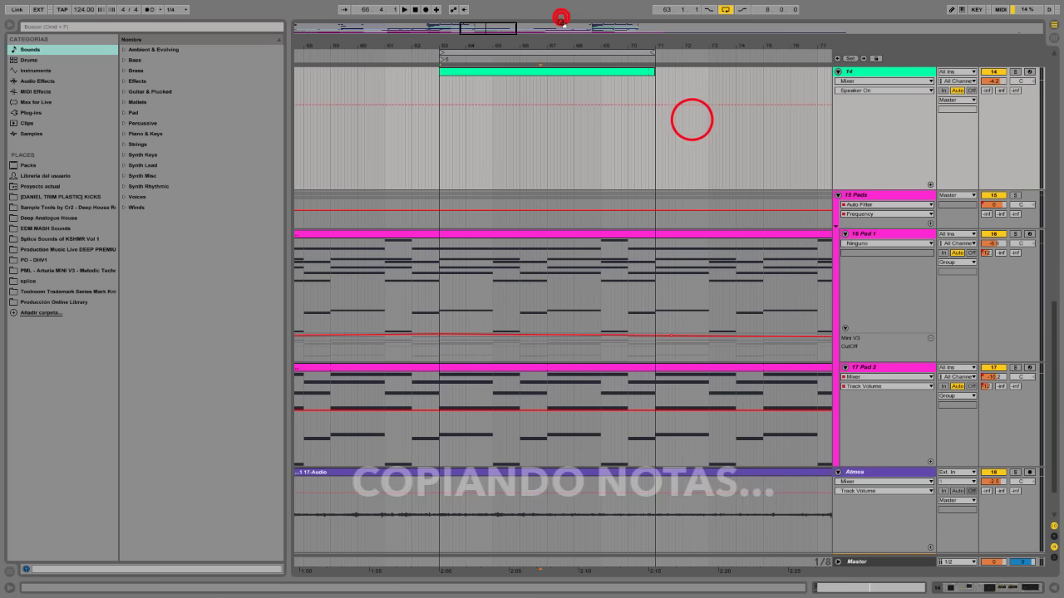
Copy the A1 note in bar 3 of the Pad 1 clip.
scroll(495, 261, "up", 3)
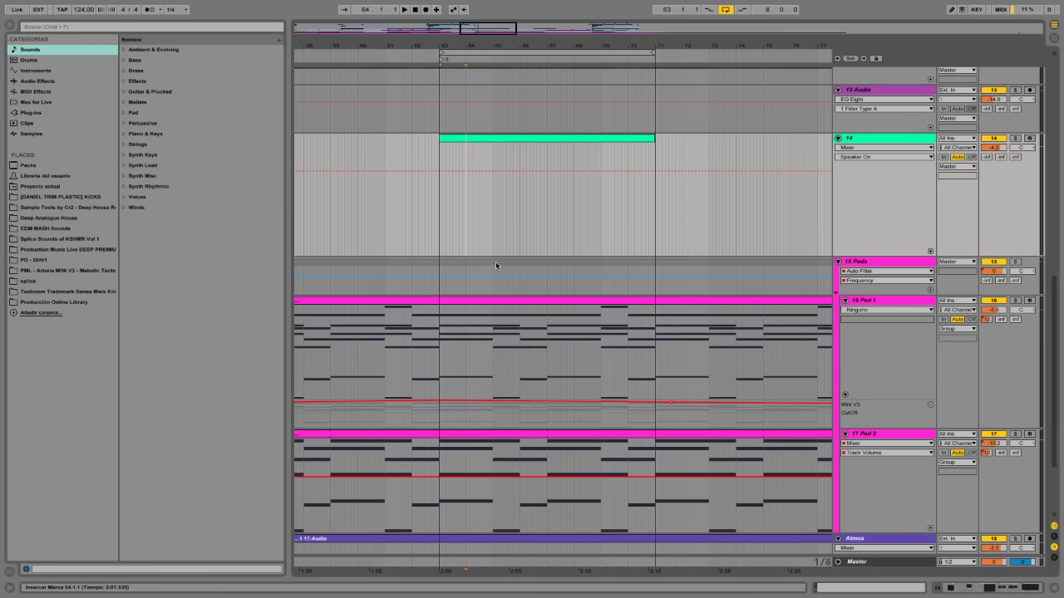
left_click(493, 300)
double_click(493, 300)
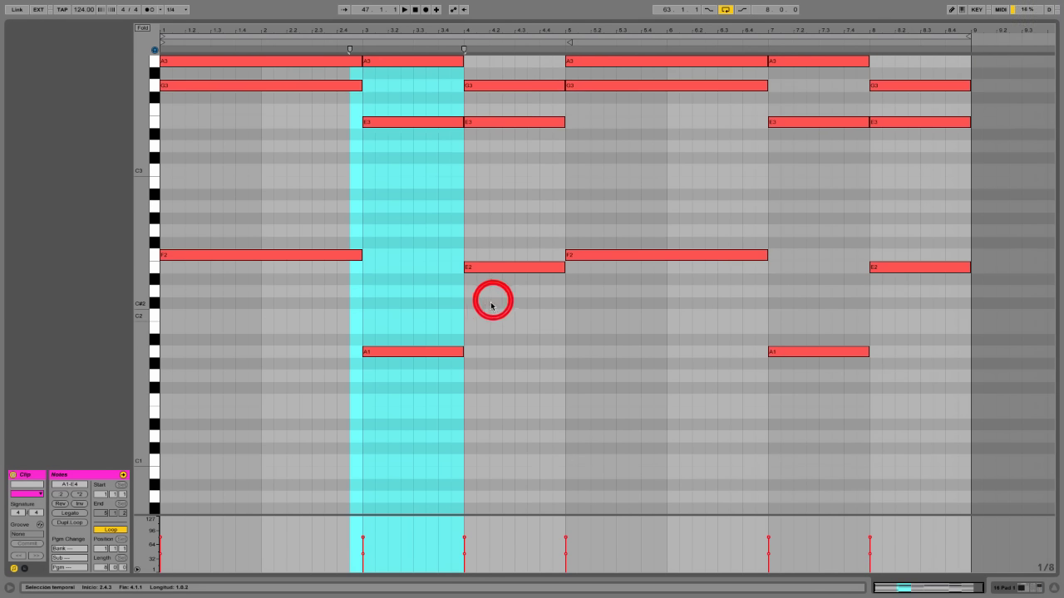
left_click(421, 285)
left_click_drag(385, 306, 397, 370)
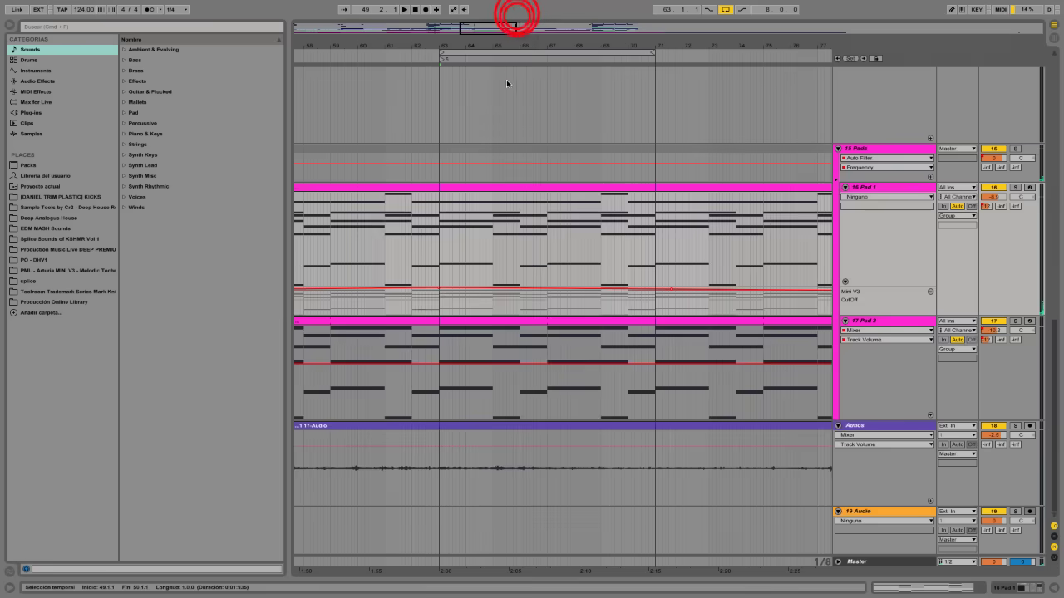
Paste A1 into the track 14 clip and move it to the first beat as a one-beat note.
scroll(482, 340, "down", 3)
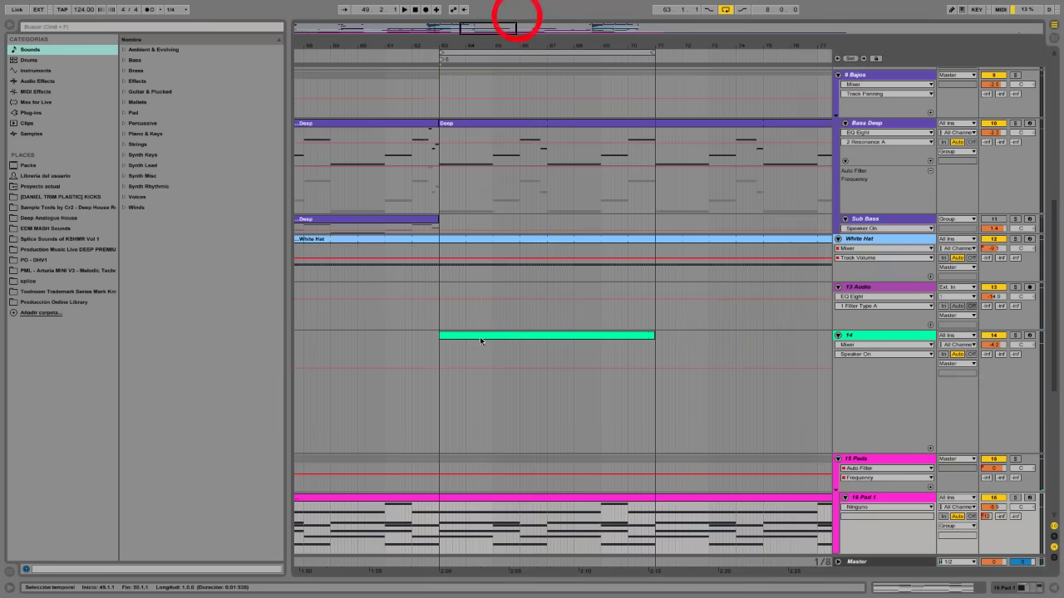
double_click(497, 333)
left_click(399, 290)
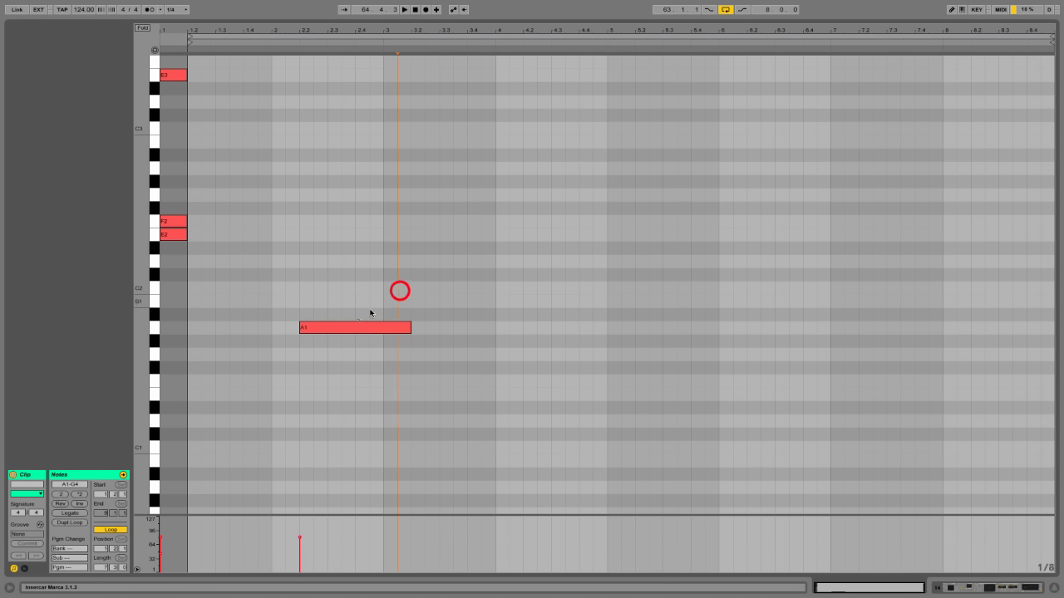
left_click_drag(350, 328, 214, 330)
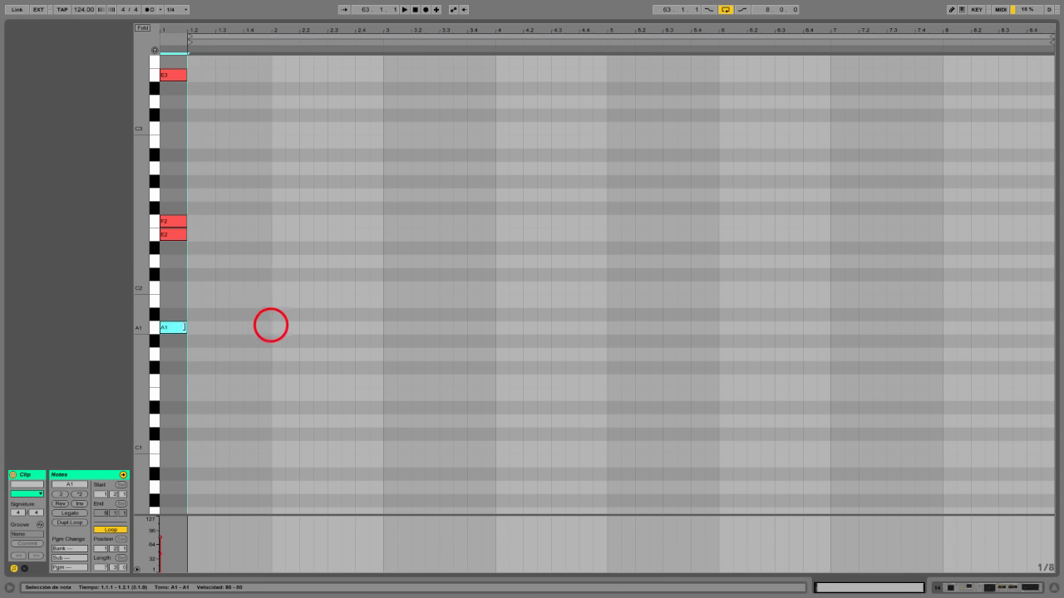
left_click(266, 308)
scroll(266, 308, "down", 2)
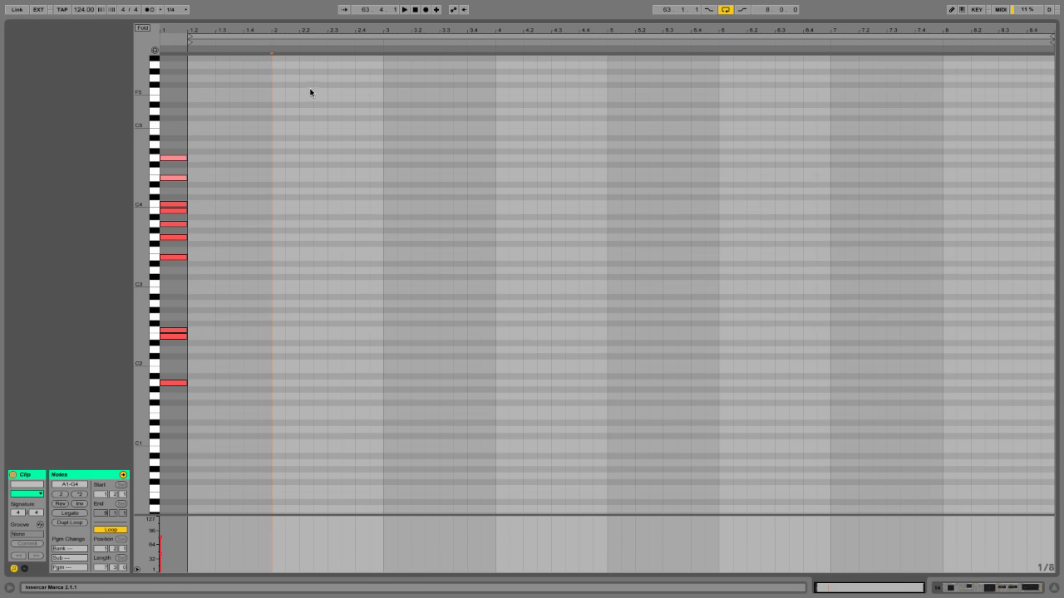
left_click(522, 16)
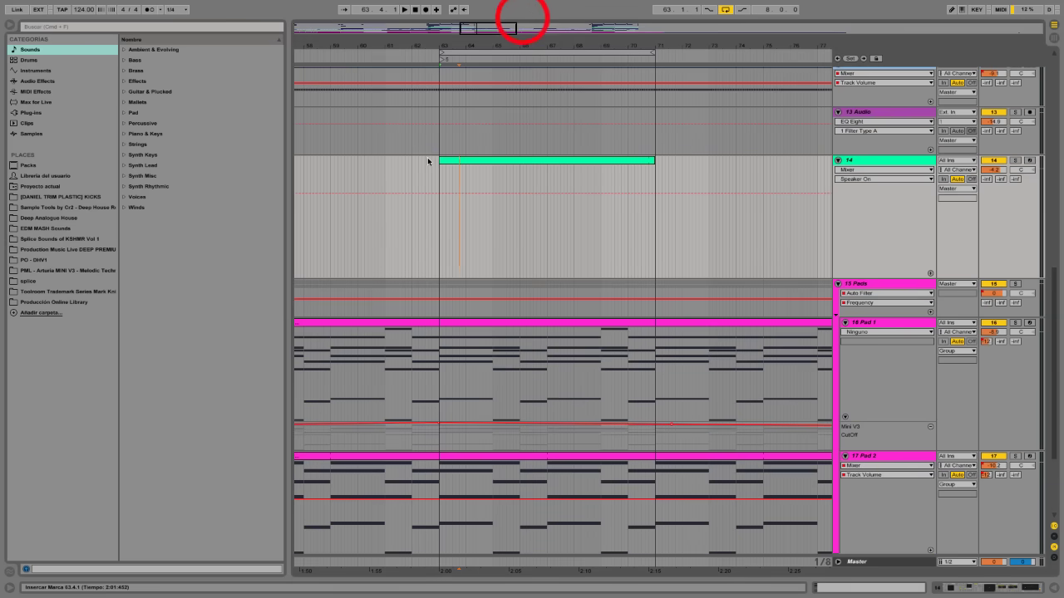
double_click(521, 161)
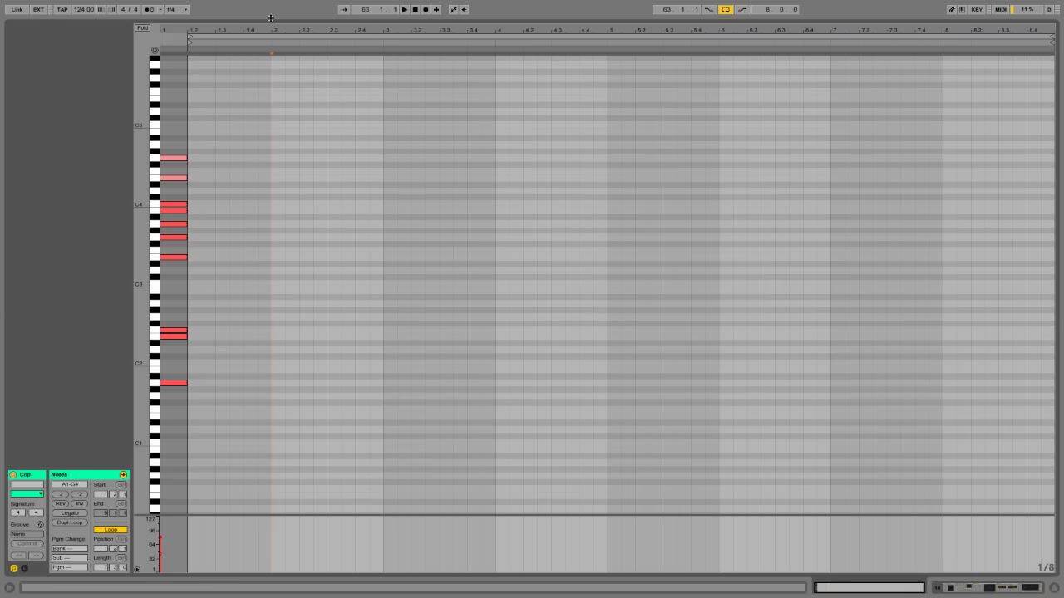
left_click(183, 131)
left_click(252, 290)
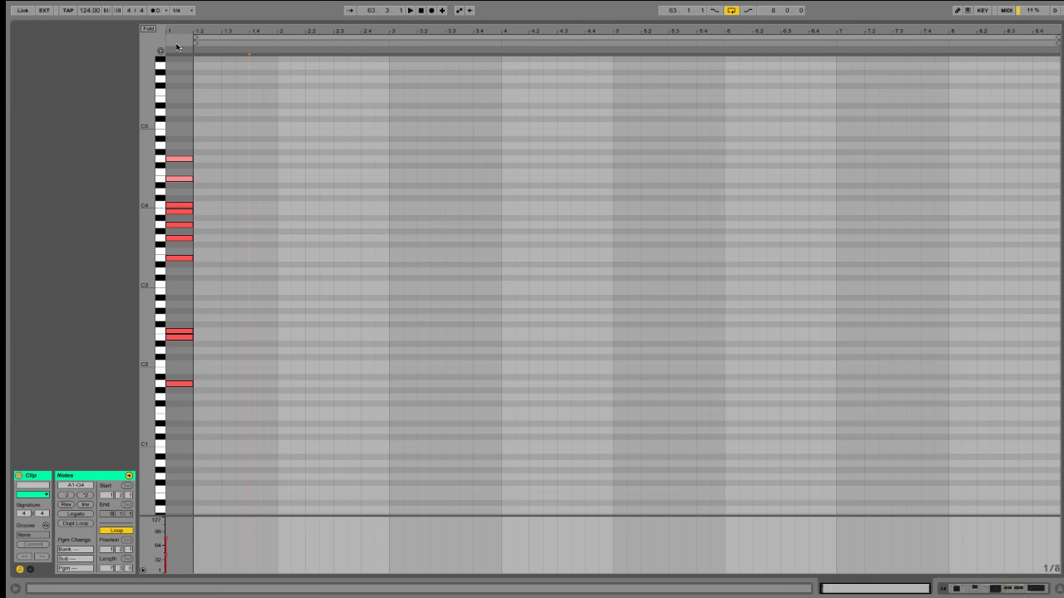
left_click(532, 95)
left_click(237, 17)
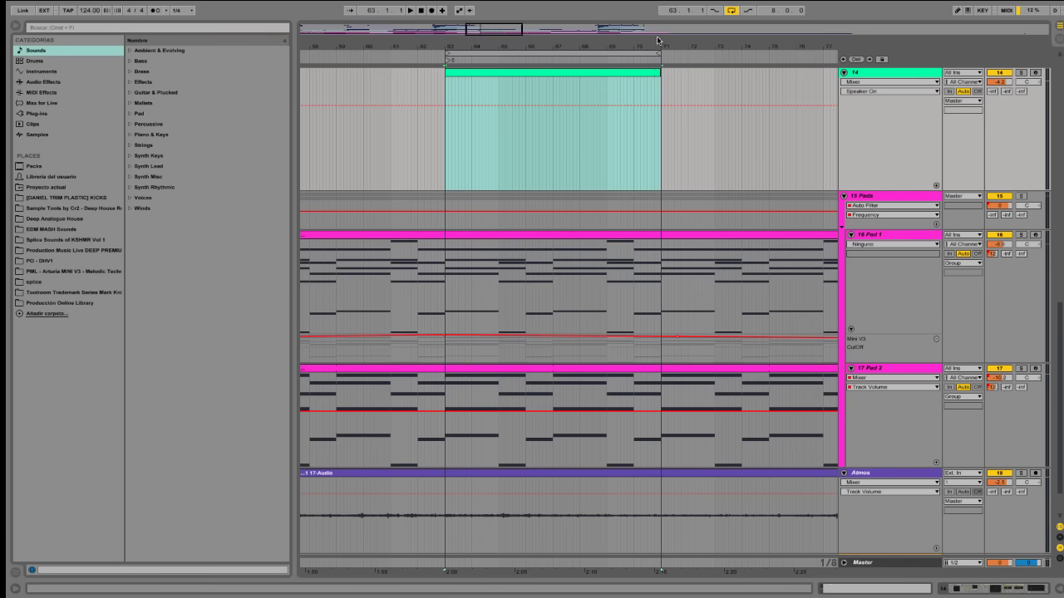
Turn off looping for the track 14 clip and check where the clip ends in the arrangement.
left_click_drag(656, 39, 632, 67)
left_click(626, 80)
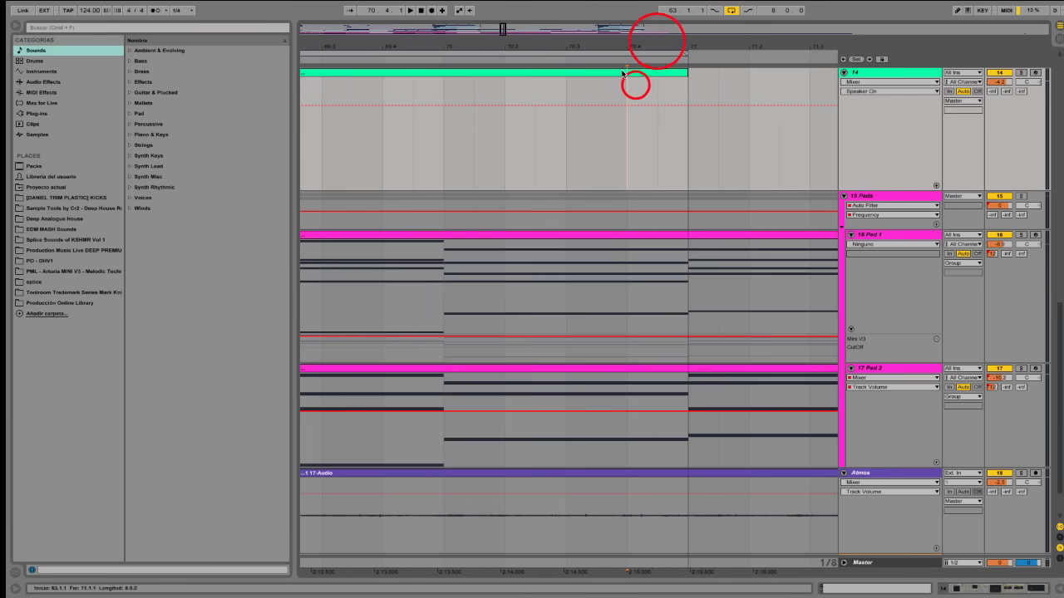
left_click(657, 81)
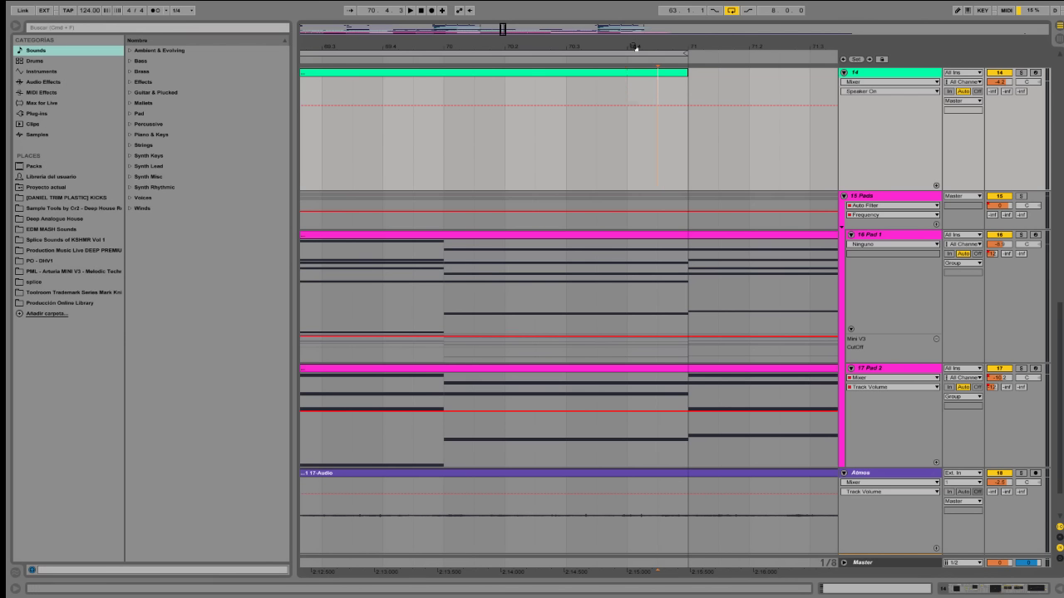
double_click(676, 74)
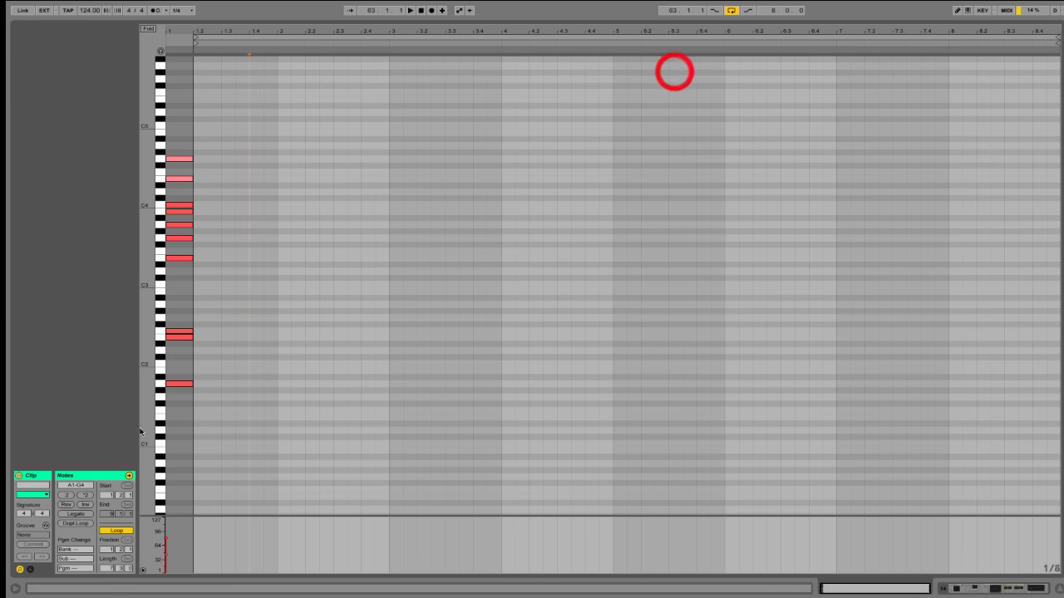
left_click(117, 530)
left_click(624, 18)
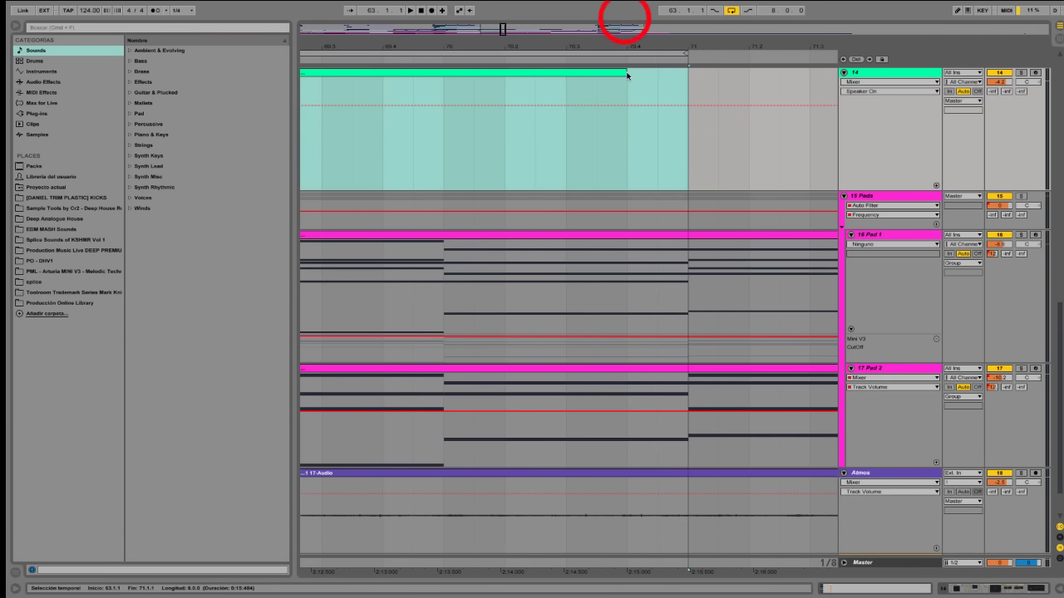
left_click(626, 75)
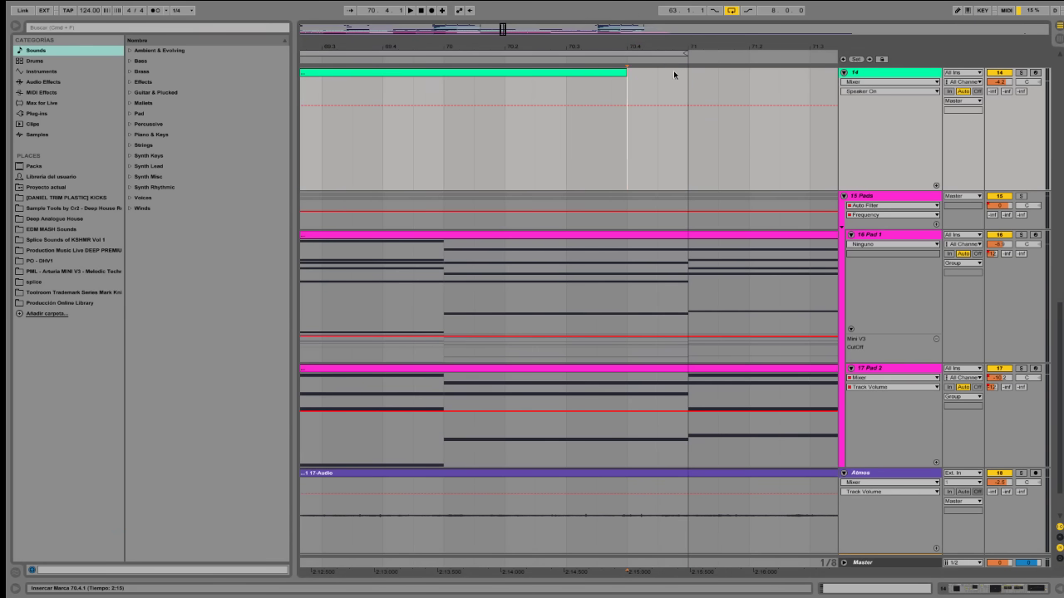
Turn looping back on for the track 14 clip and return to the arrangement.
double_click(613, 71)
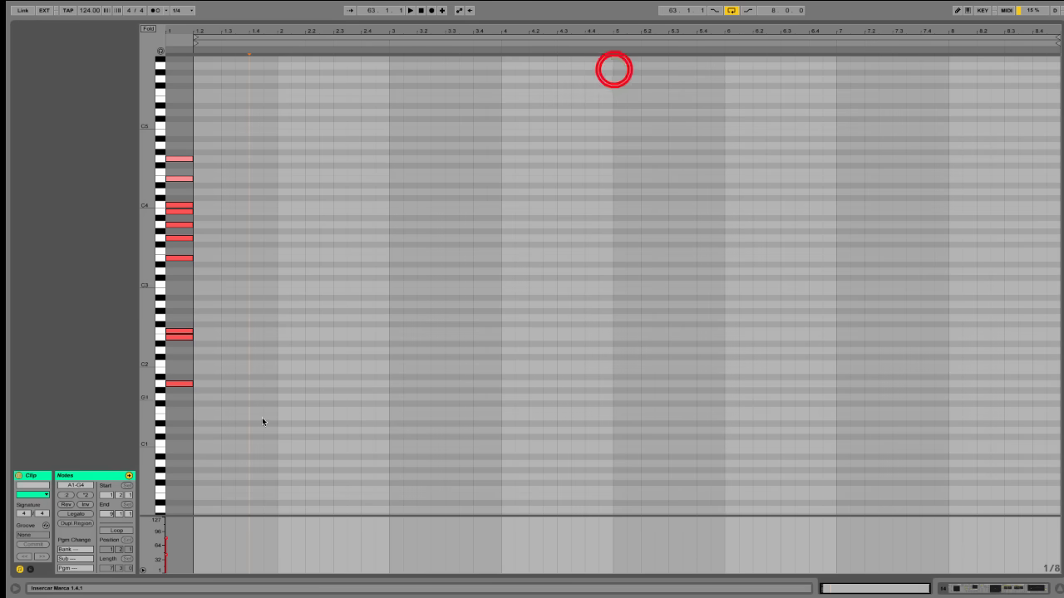
left_click(122, 531)
left_click(576, 19)
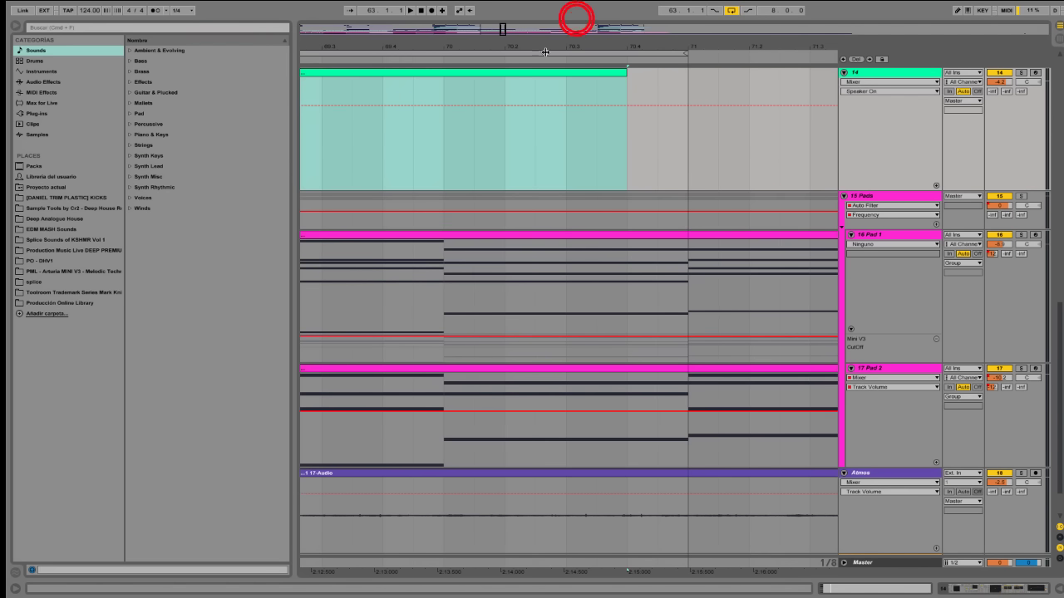
Extend the clip's loop end to 9.2 for an eight-bar loop and lengthen the clip to bar 71 in the arrangement.
double_click(560, 73)
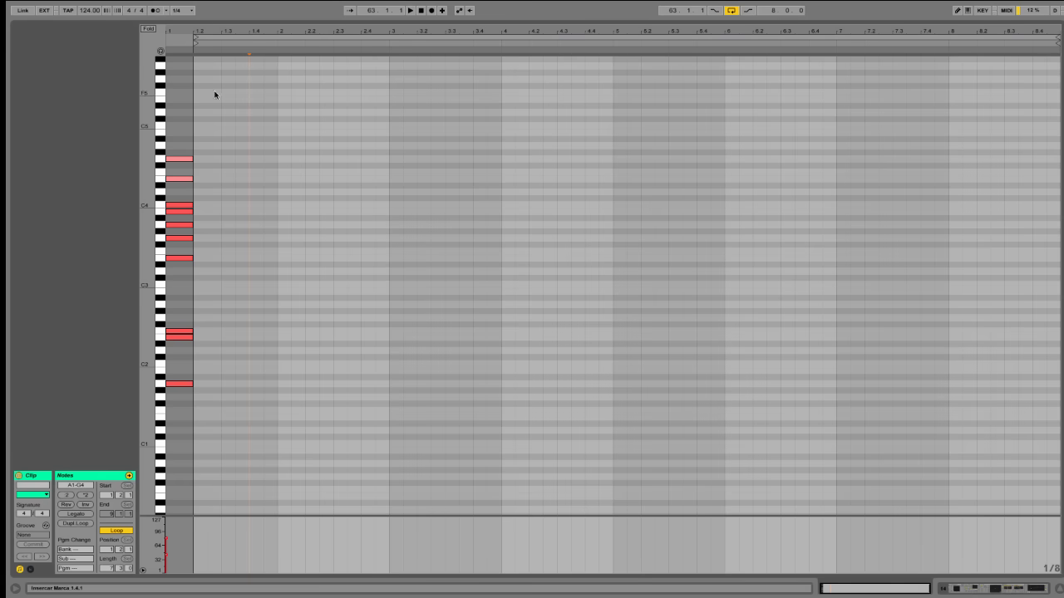
left_click(182, 117)
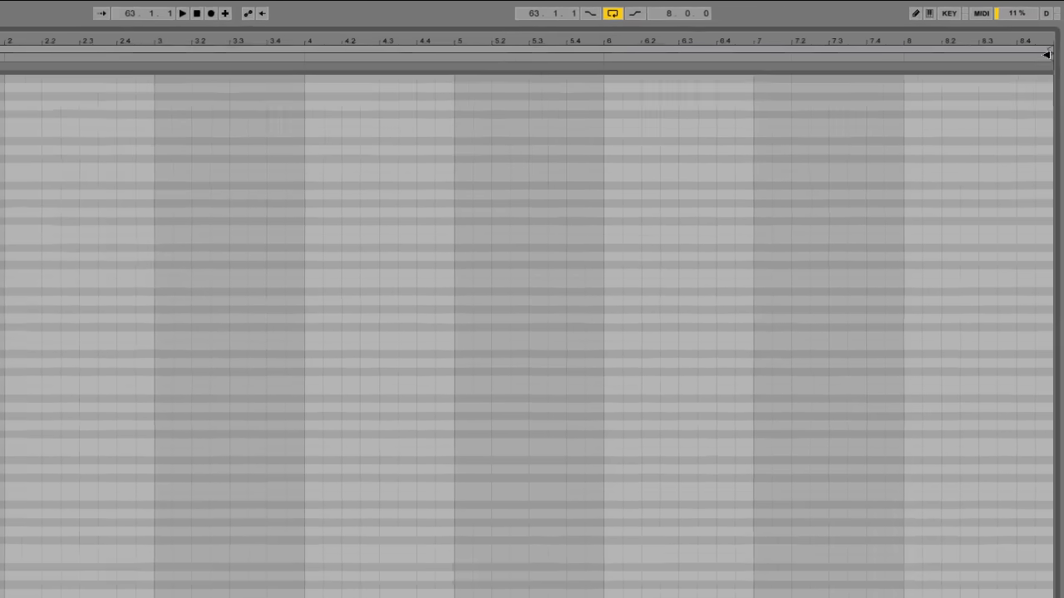
left_click(1046, 53)
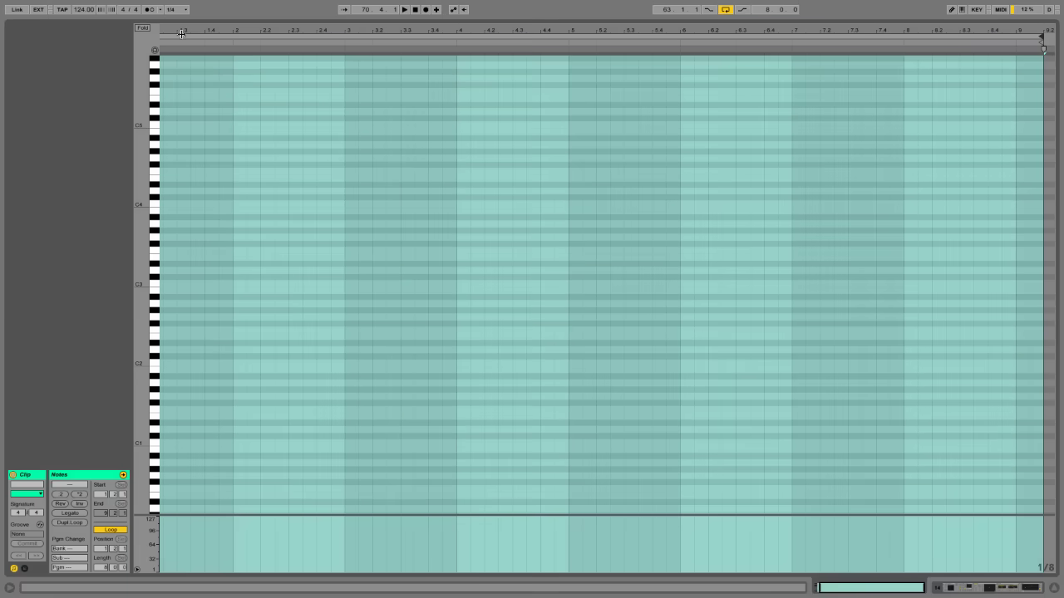
double_click(1034, 28)
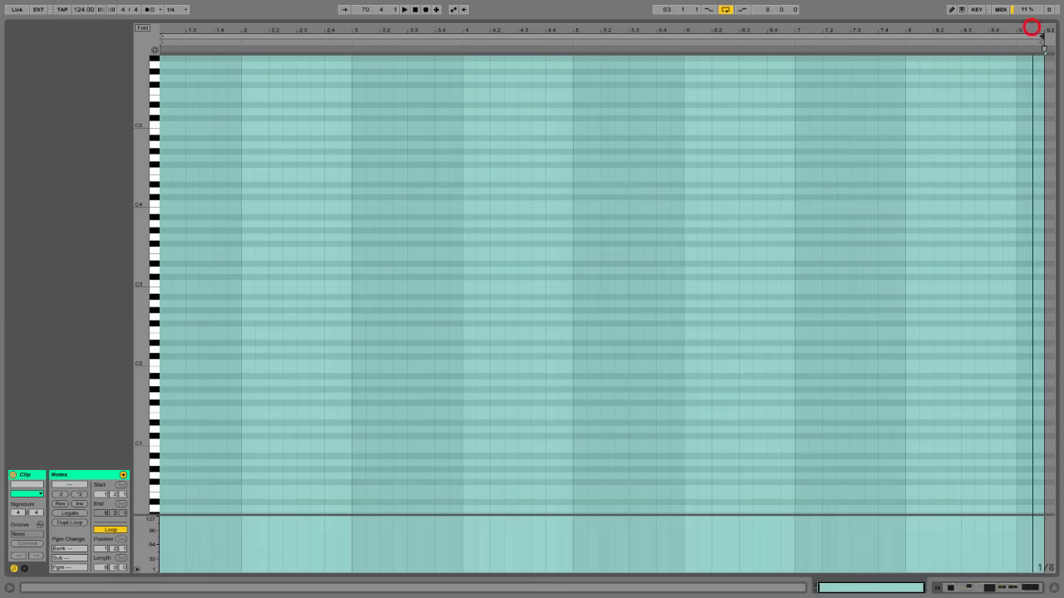
left_click(942, 79)
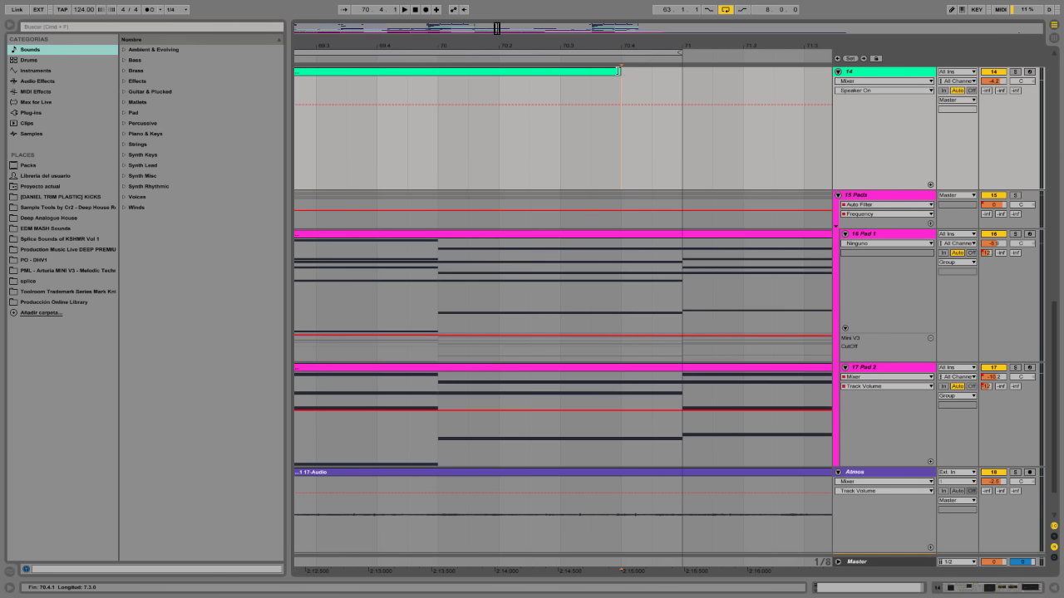
mouse_move(617, 71)
left_mouse_down()
mouse_move(684, 71)
mouse_move(687, 35)
mouse_move(687, 45)
left_mouse_up()
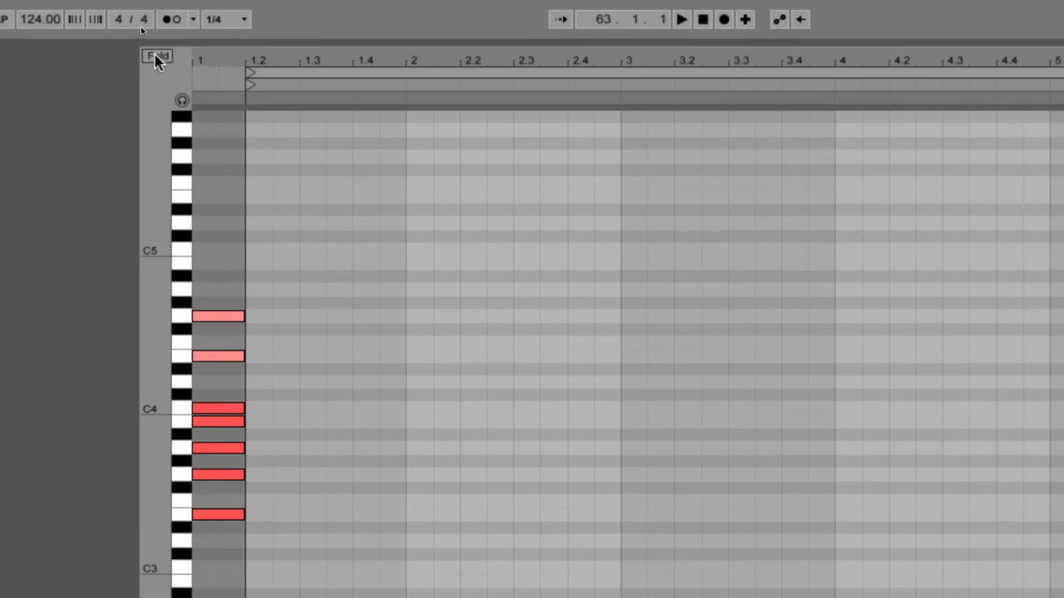
Fold the piano roll so it shows only the pitches used by the reference notes.
left_click(156, 56)
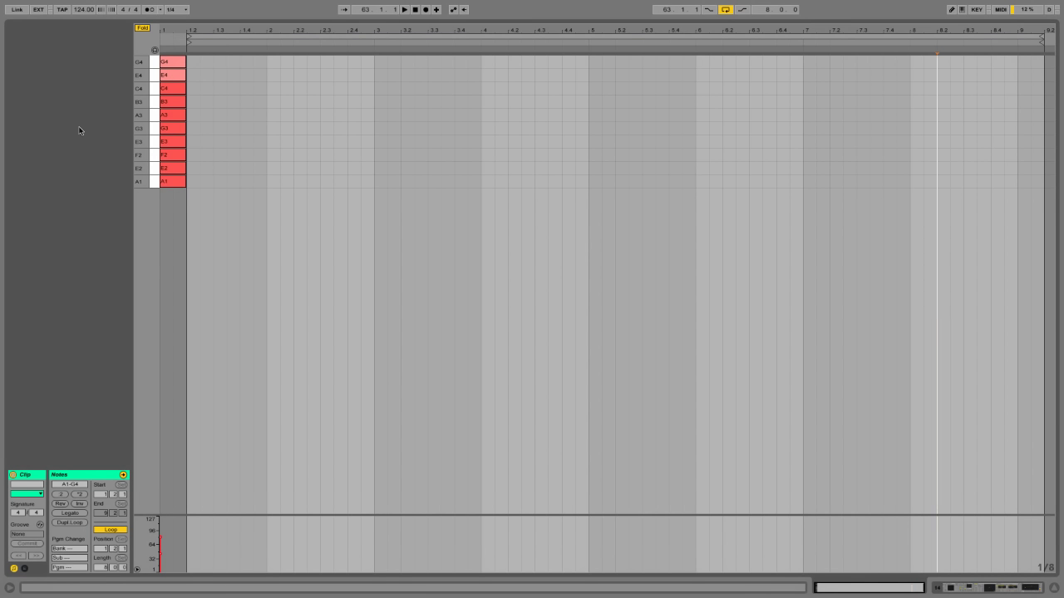
left_click(142, 29)
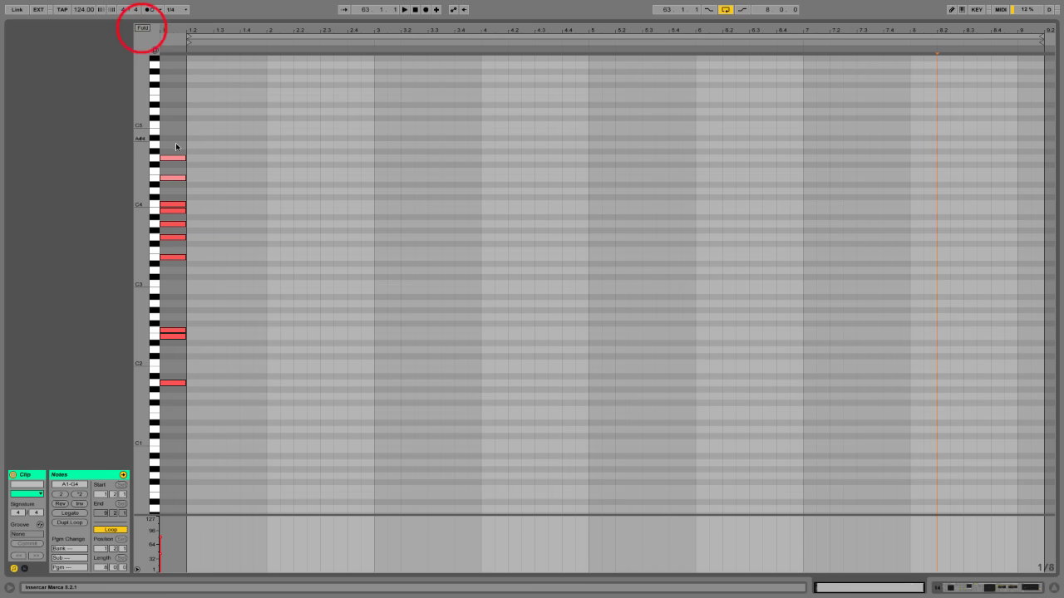
left_click(142, 28)
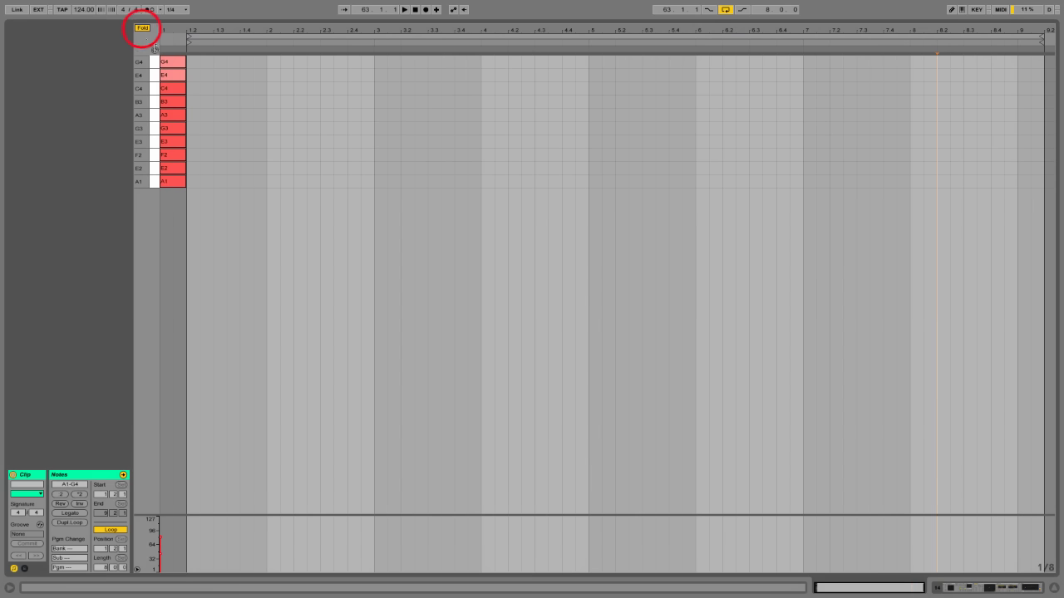
Draw sample half-beat notes on F2, C4, G3 and A3 across bars 2 to 4 of the clip.
double_click(271, 155)
left_click(322, 90)
double_click(325, 88)
double_click(339, 128)
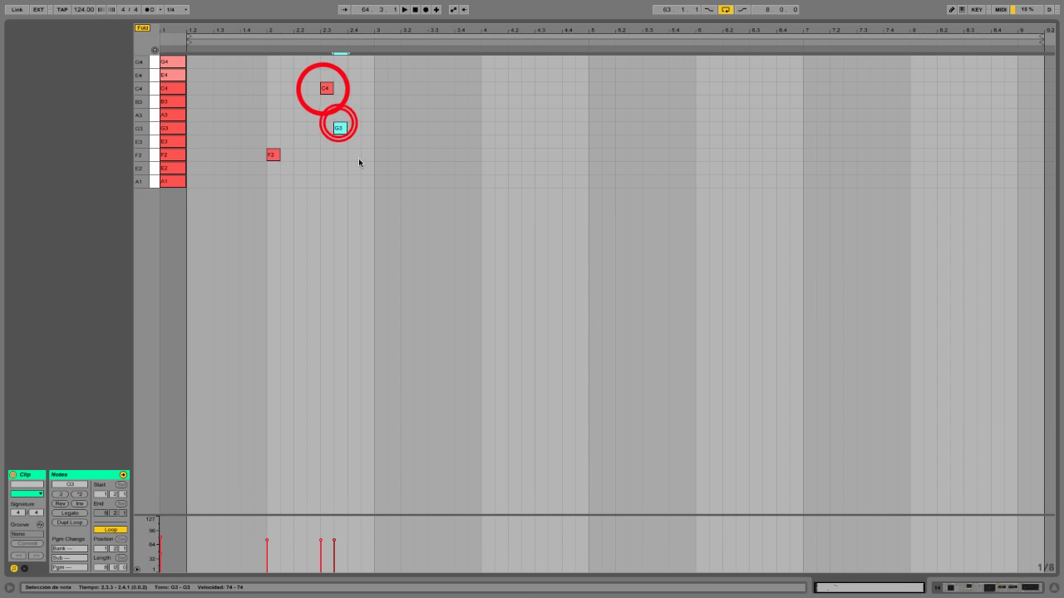
double_click(353, 154)
left_click(421, 153)
double_click(434, 115)
double_click(473, 88)
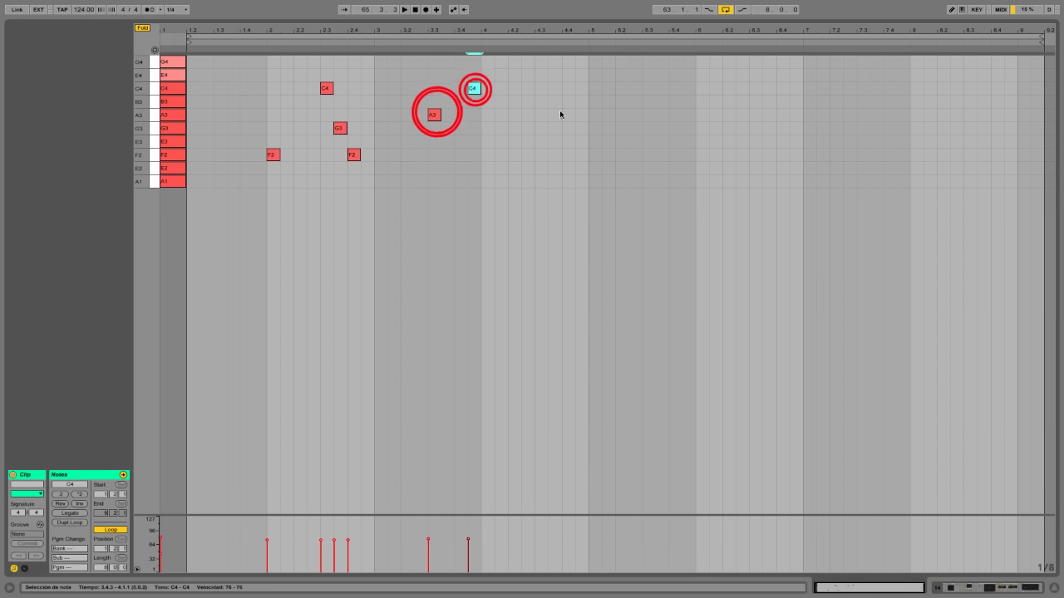
left_click(562, 131)
double_click(559, 156)
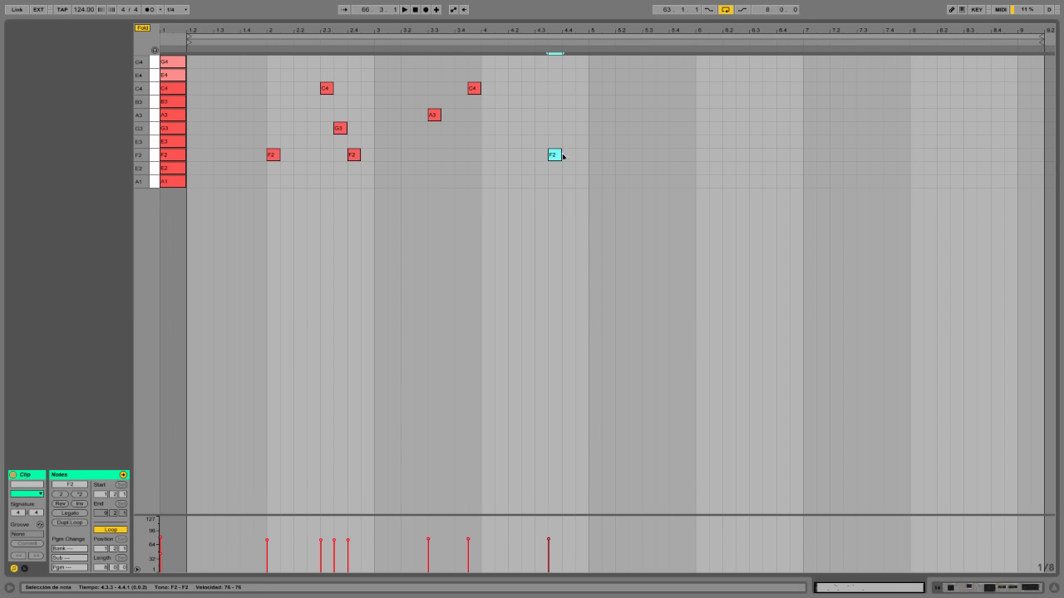
Delete all the sample notes in bars 2 to 4, keeping the first-beat reference notes.
left_click_drag(232, 76, 644, 226)
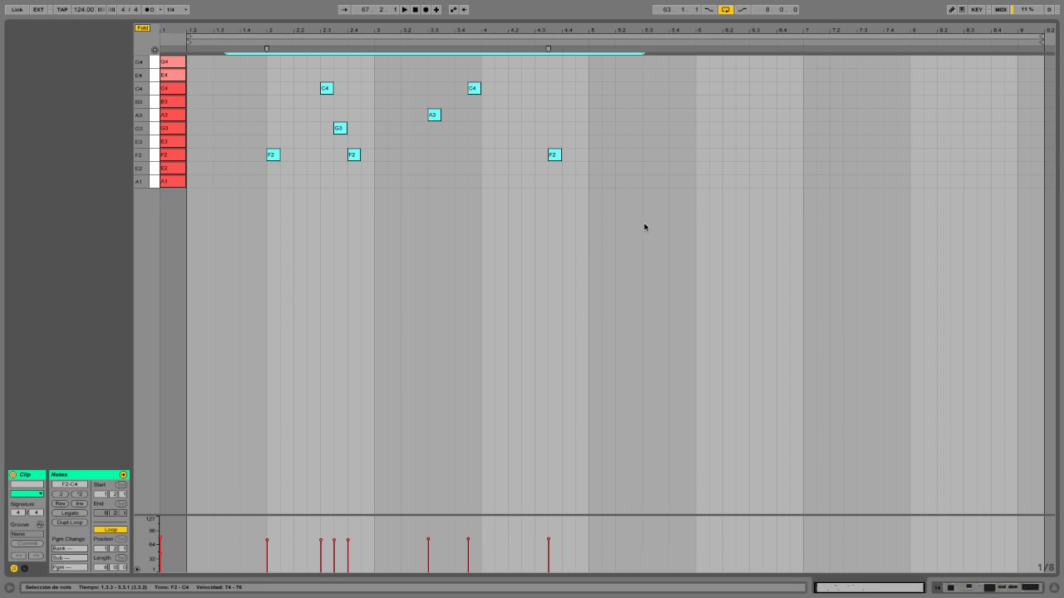
key("Delete")
Solo track 14 together with the Pads group.
left_click(1015, 115)
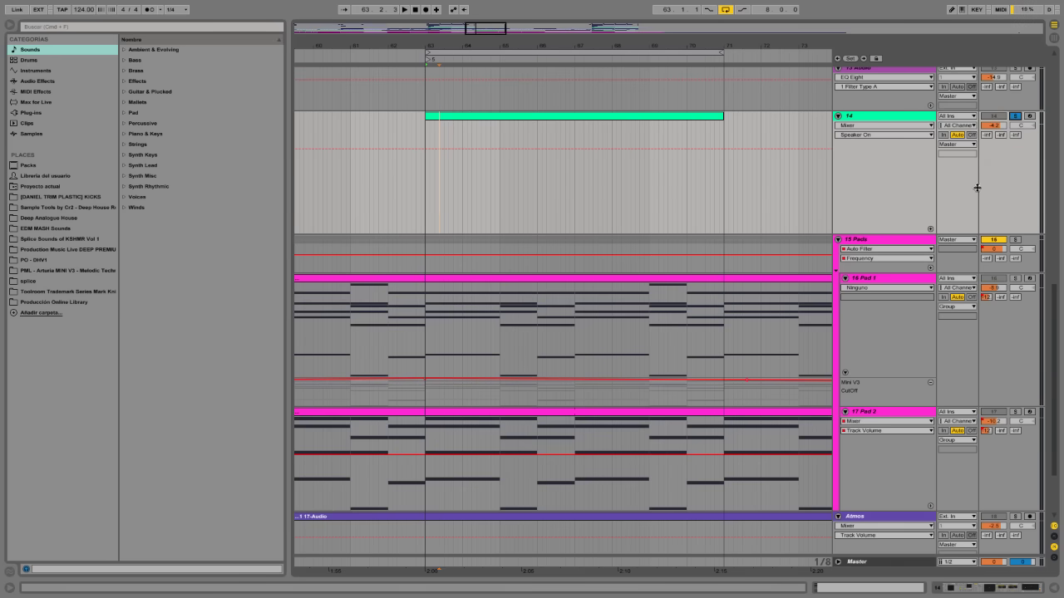
left_click(1014, 240)
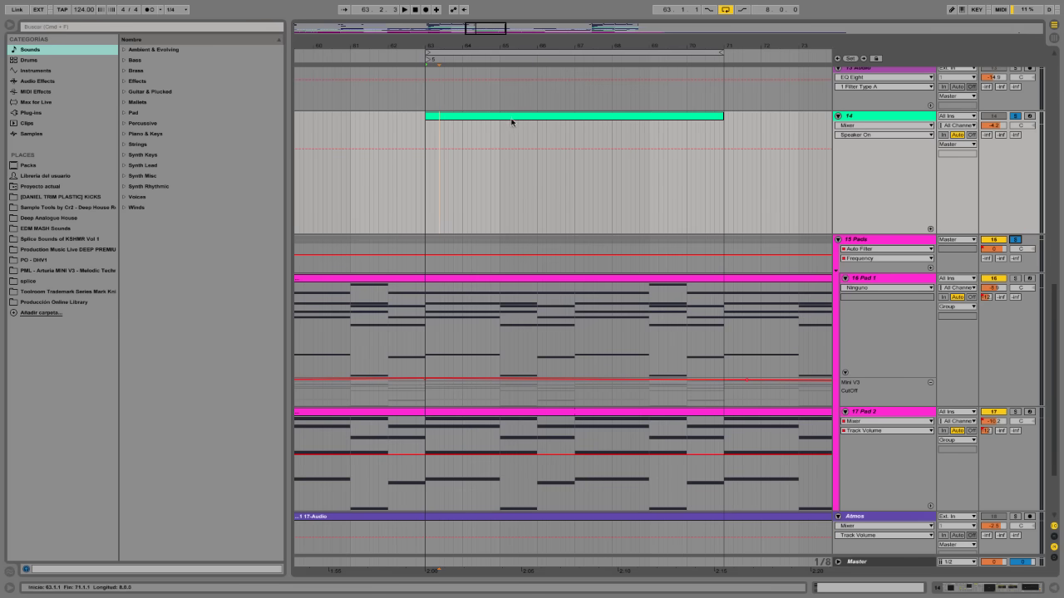
Draw a half-beat G3 note at 1.3.3 in the track 14 clip, turn on note preview and audition it.
left_click(621, 73)
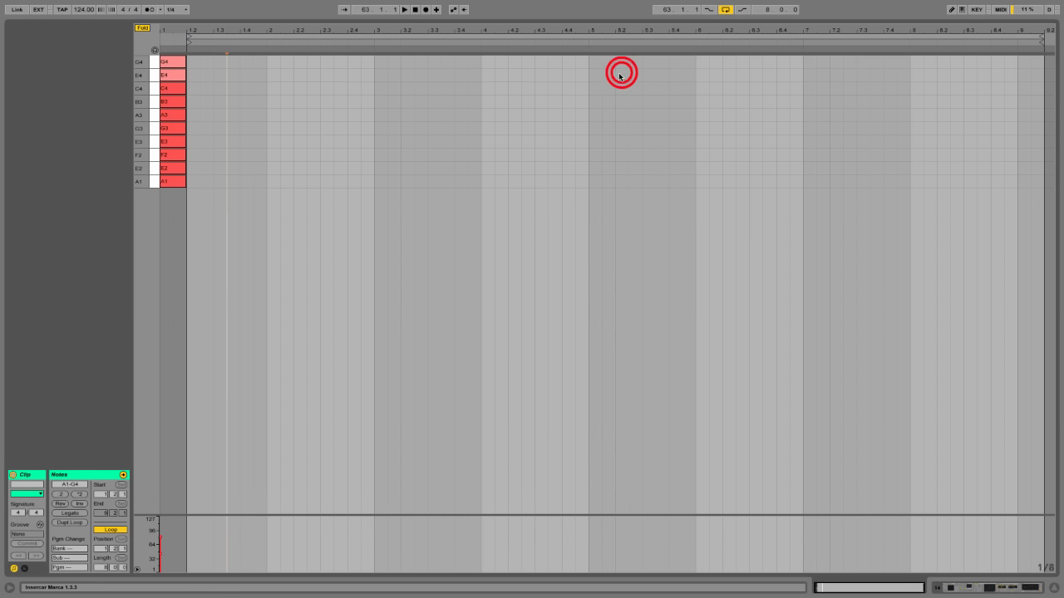
double_click(232, 126)
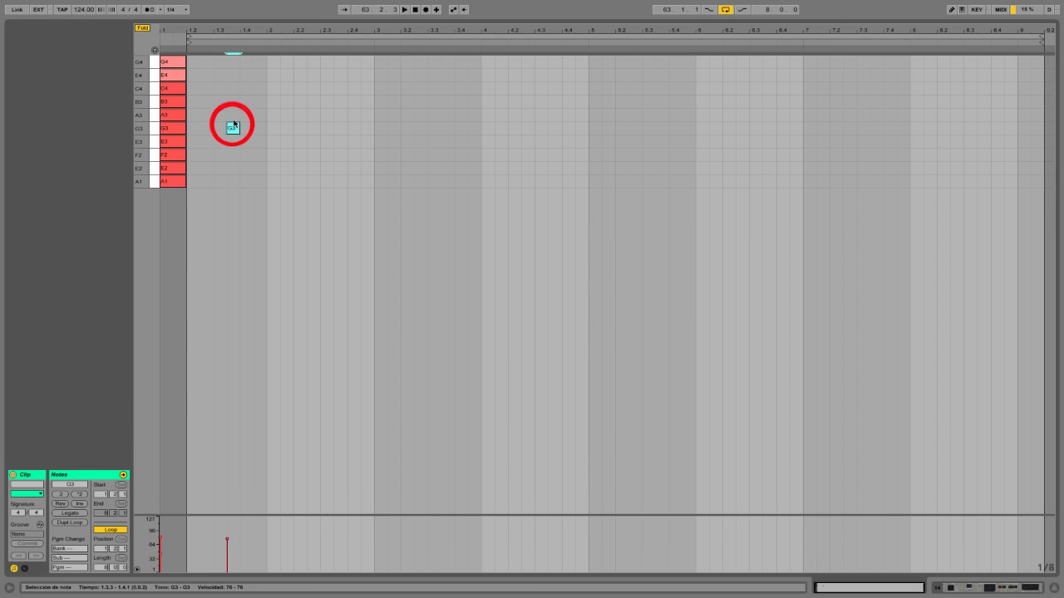
left_click(154, 51)
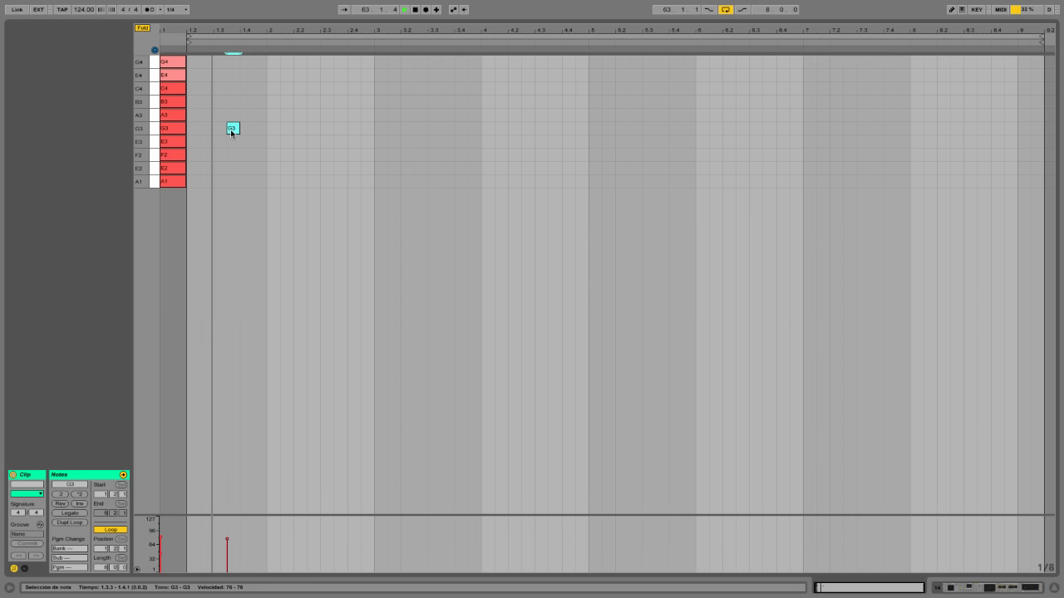
key("space")
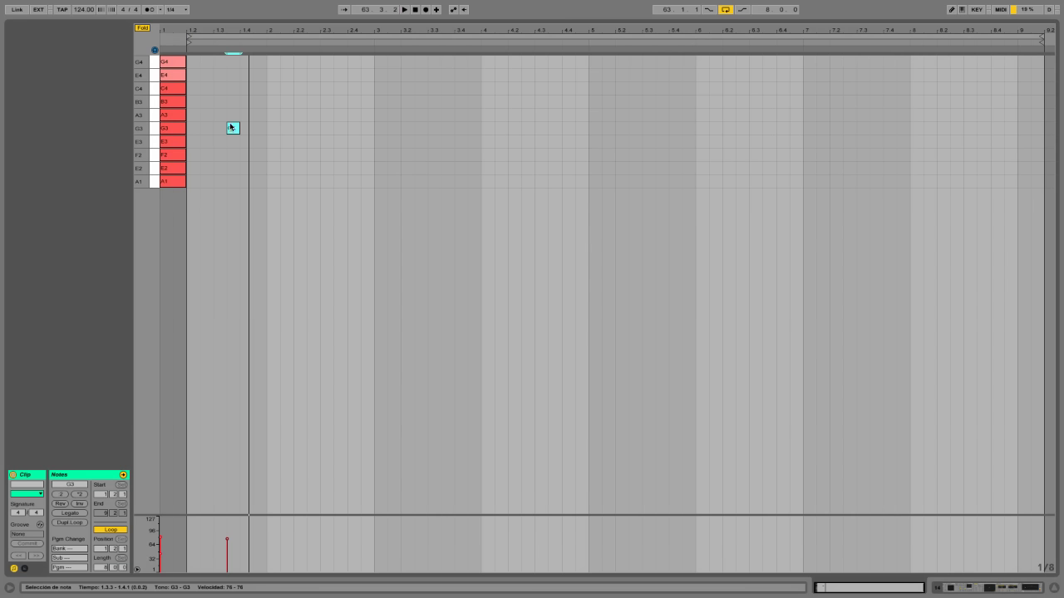
Continue the melody with half-beat notes C4 at 1.4.1 and B3 at 2.1.1, and play them back.
double_click(245, 88)
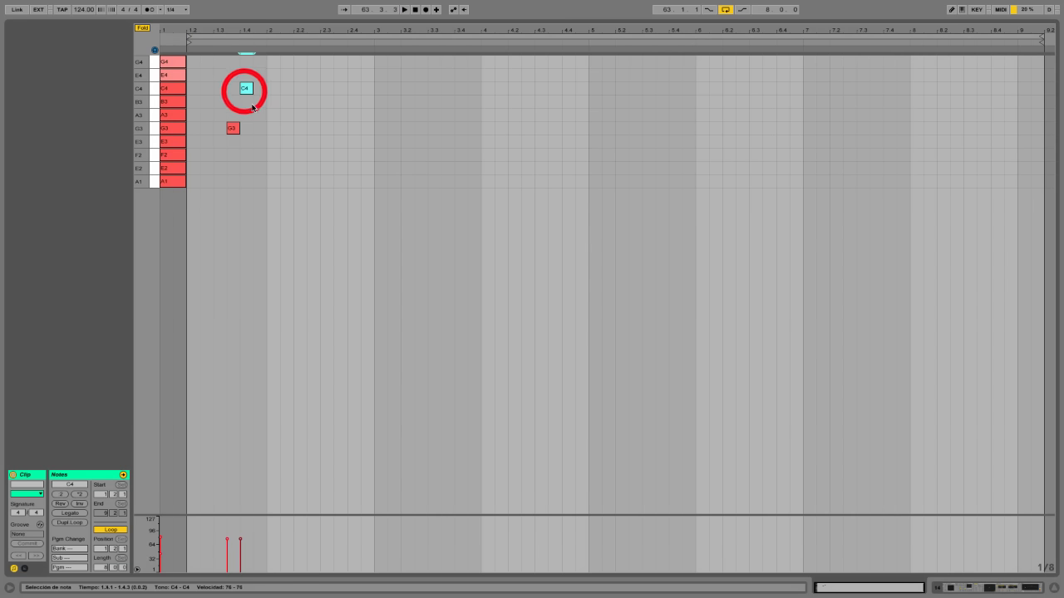
double_click(270, 101)
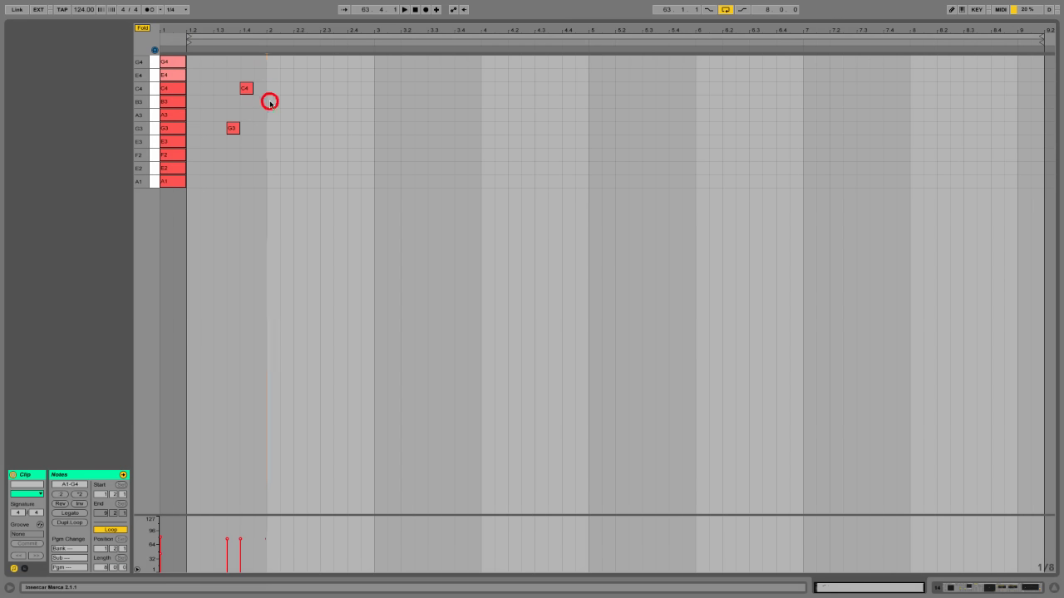
key("space")
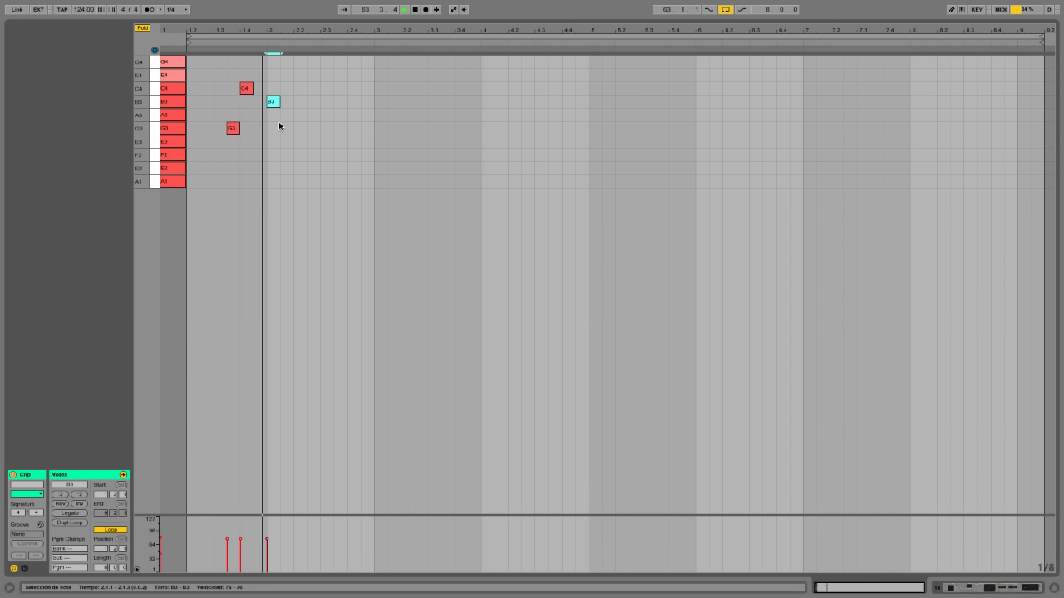
Draw half-beat notes A3 at 2.1.3 and A1 at 2.2.3 to close the phrase, and play it back.
double_click(286, 116)
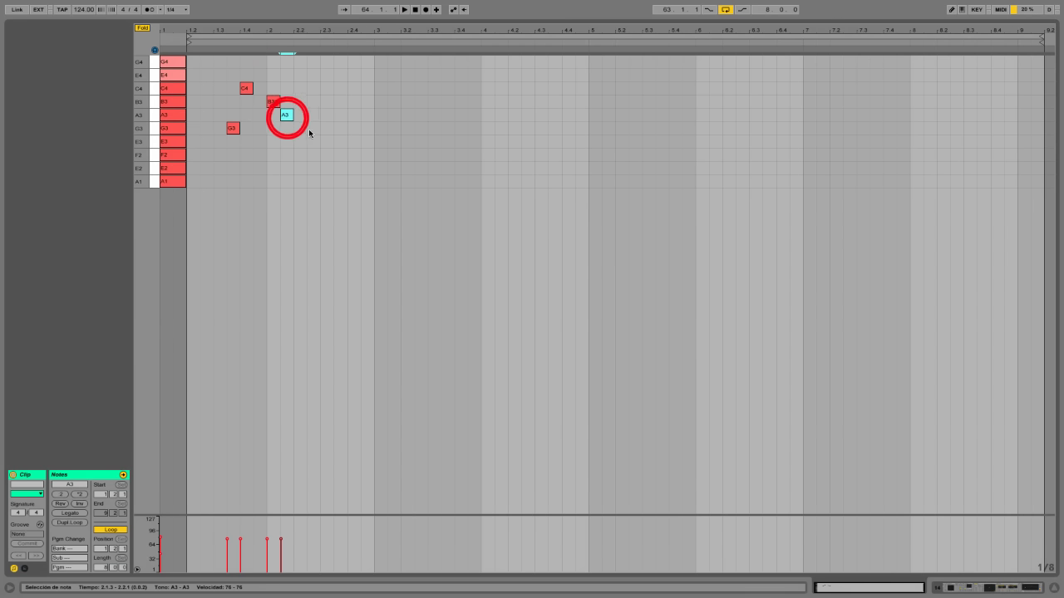
double_click(310, 182)
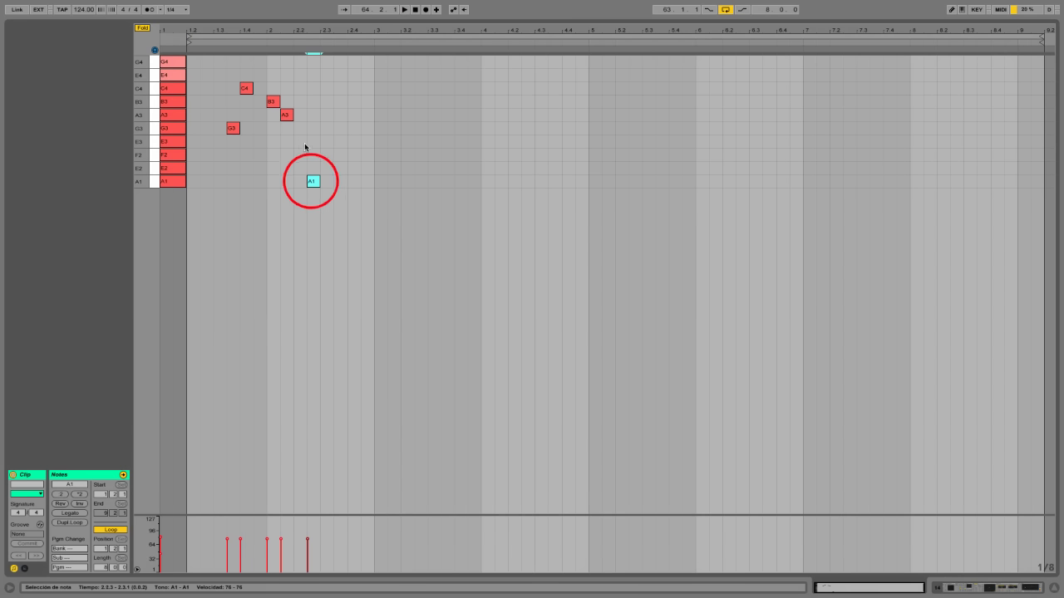
key("space")
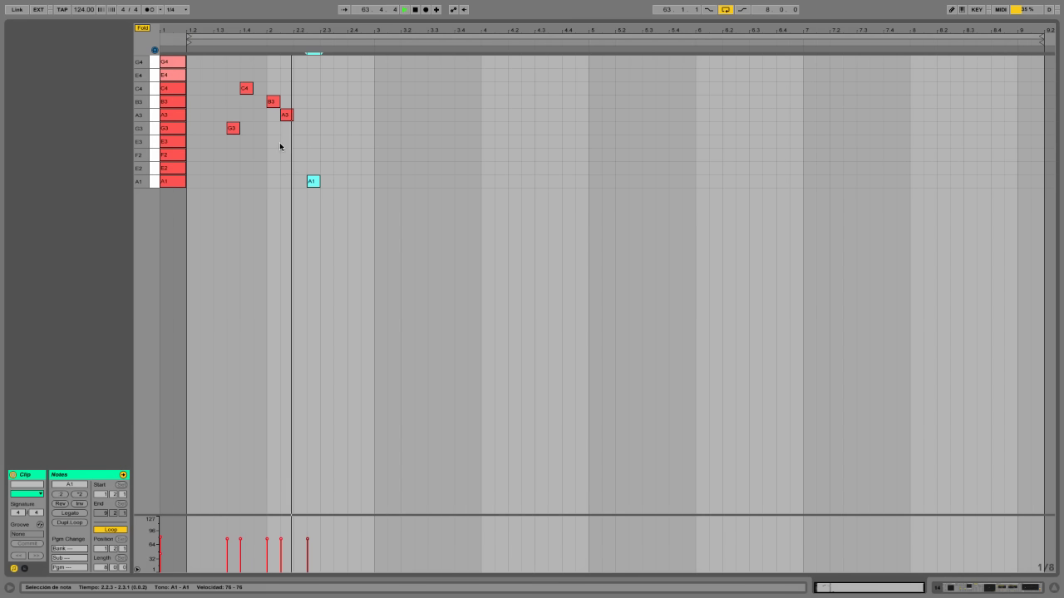
Replay the five-note phrase with the pads to check how its closing A1 note fits.
left_click(337, 117)
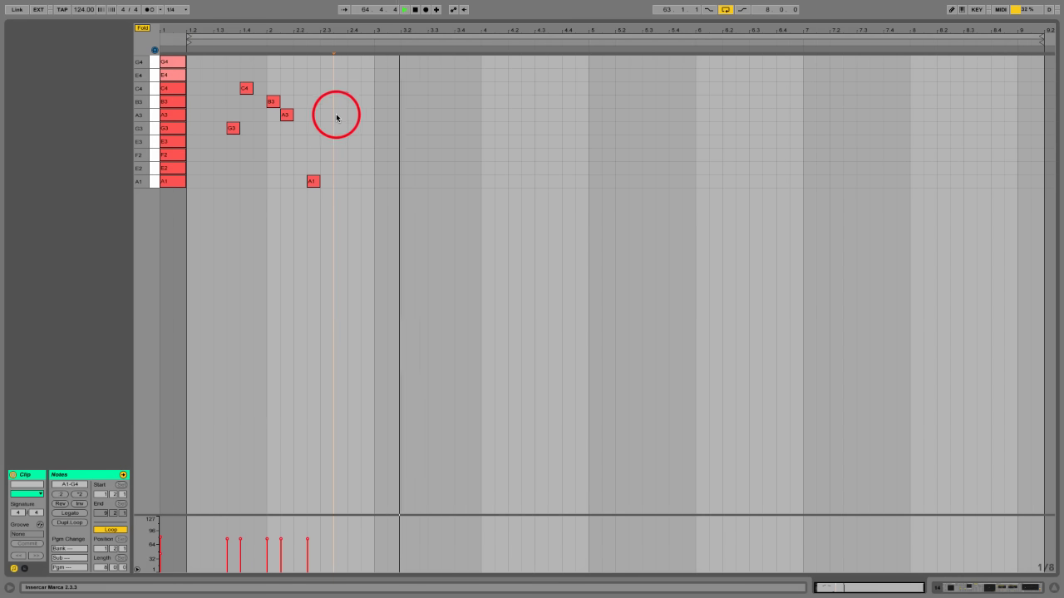
key("space")
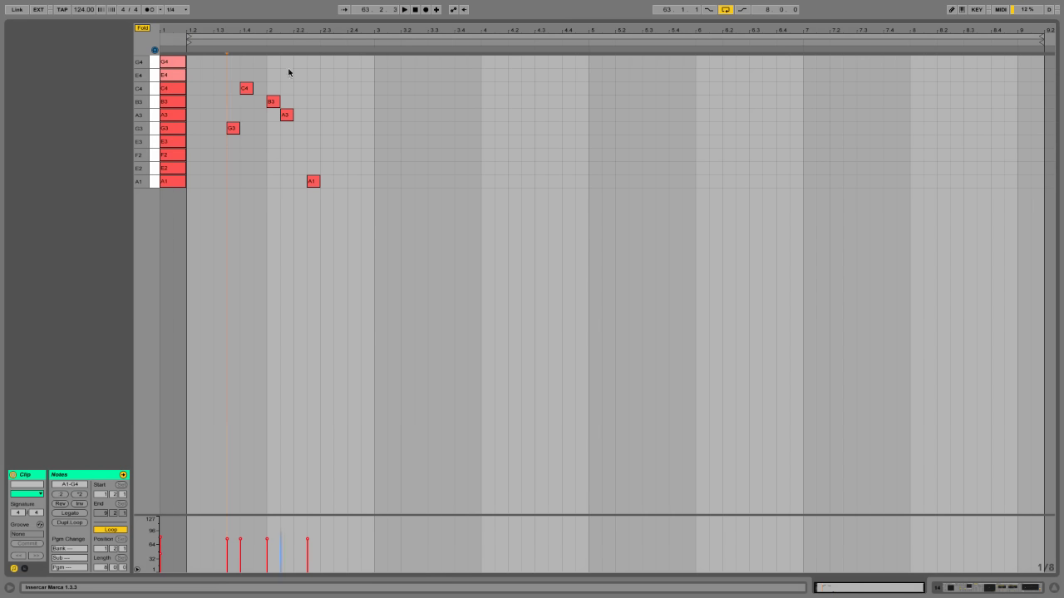
left_click(322, 136)
key("space")
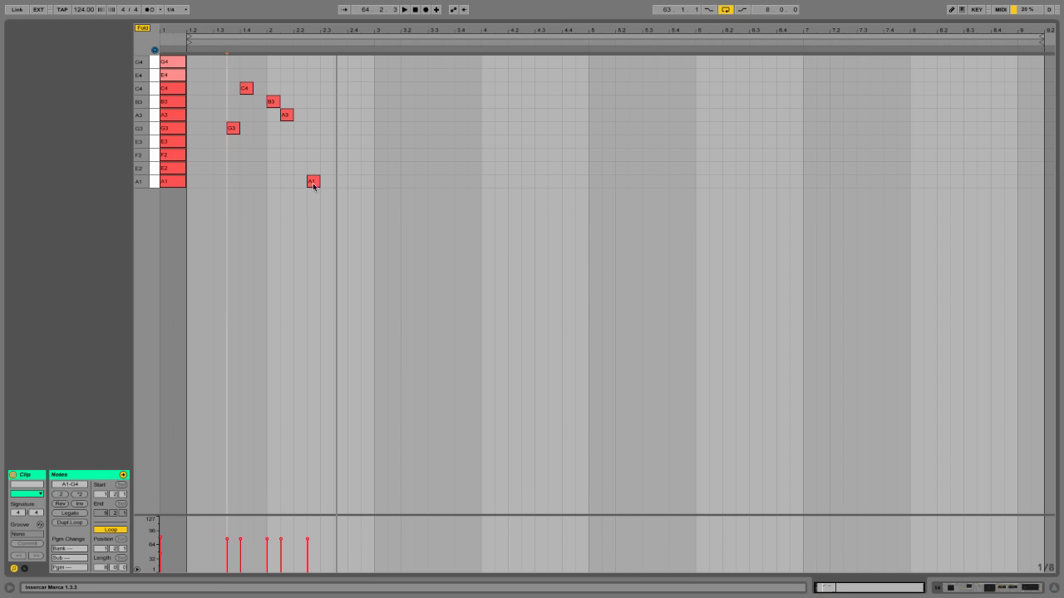
left_click(313, 182)
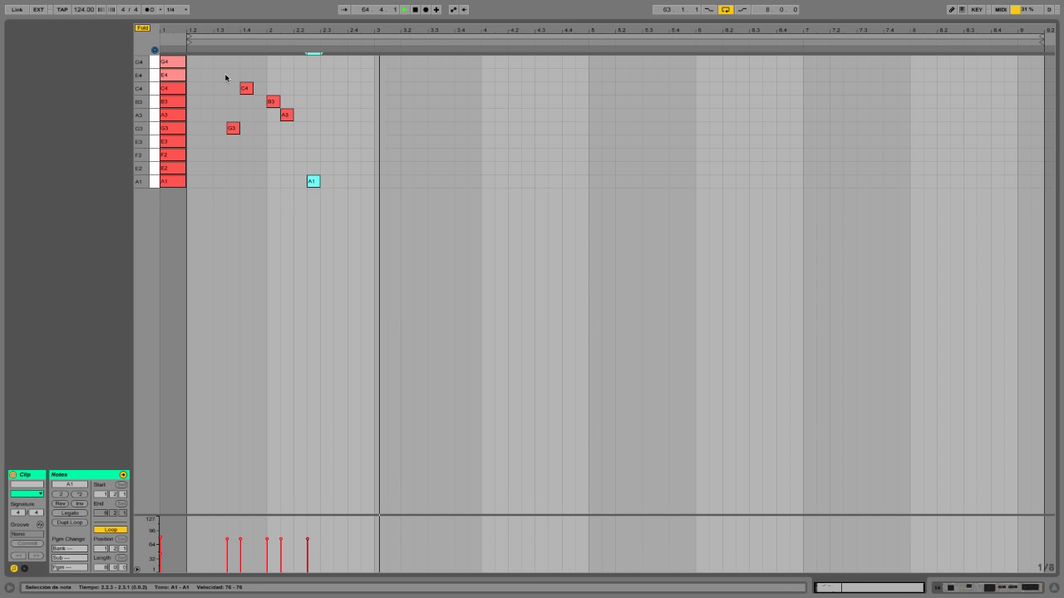
key("space")
Duplicate the G3, C4, B3 and A3 notes of the first phrase, without A1, and move the copy to start at 3.3.3.
left_click_drag(214, 77, 319, 131)
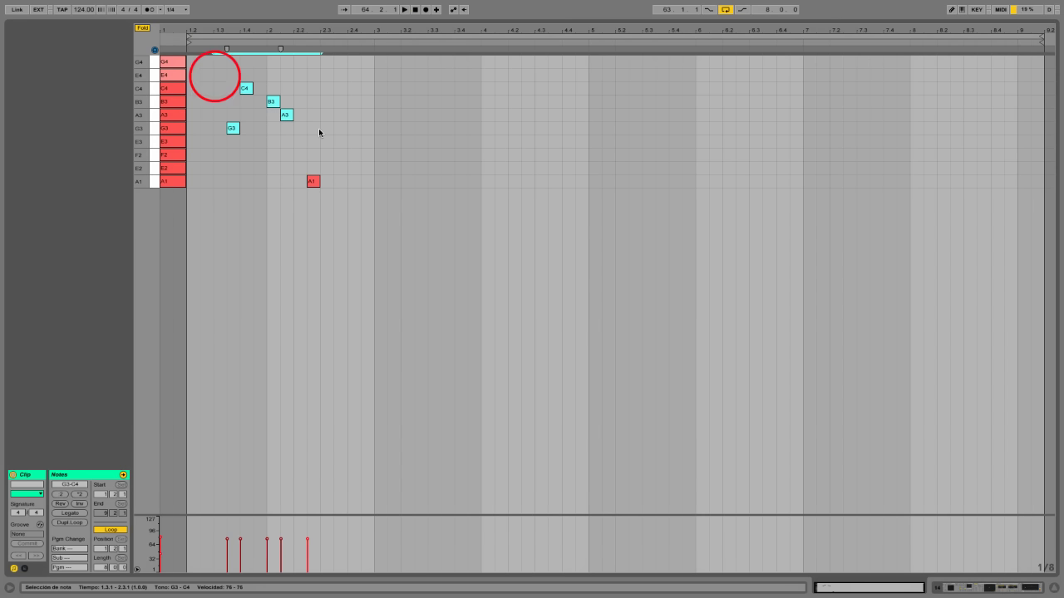
key("ctrl+d")
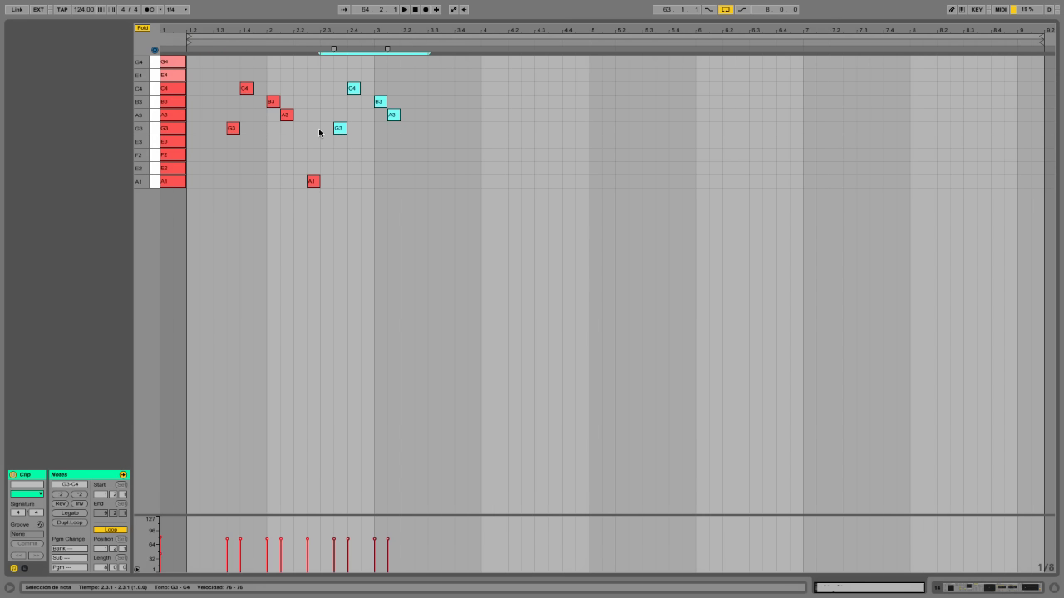
left_click_drag(340, 131, 444, 128)
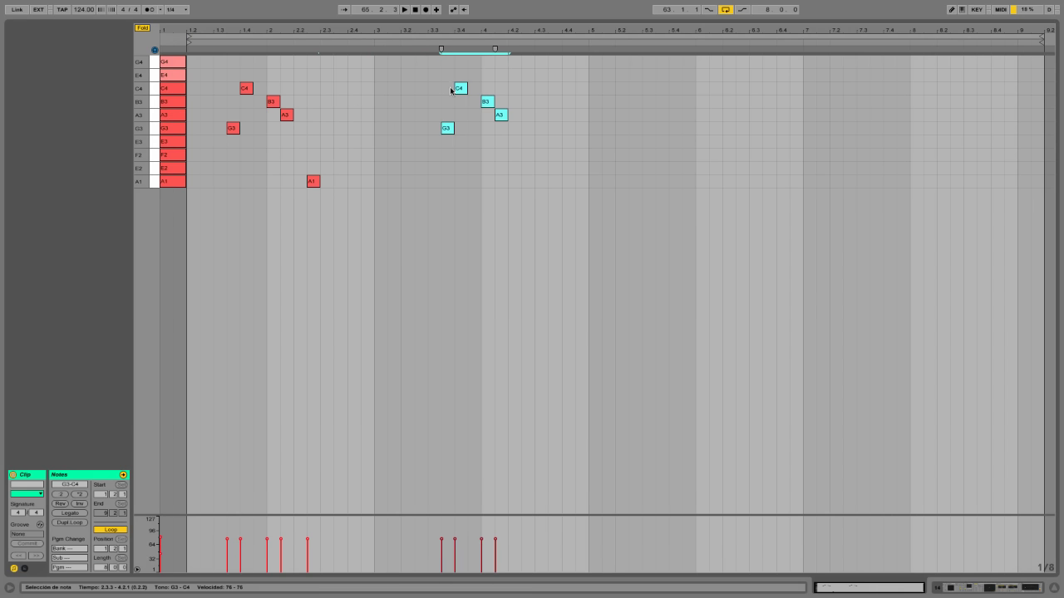
Audition the second phrase and end it with a half-beat E2 note at 4.2.3.
key("space")
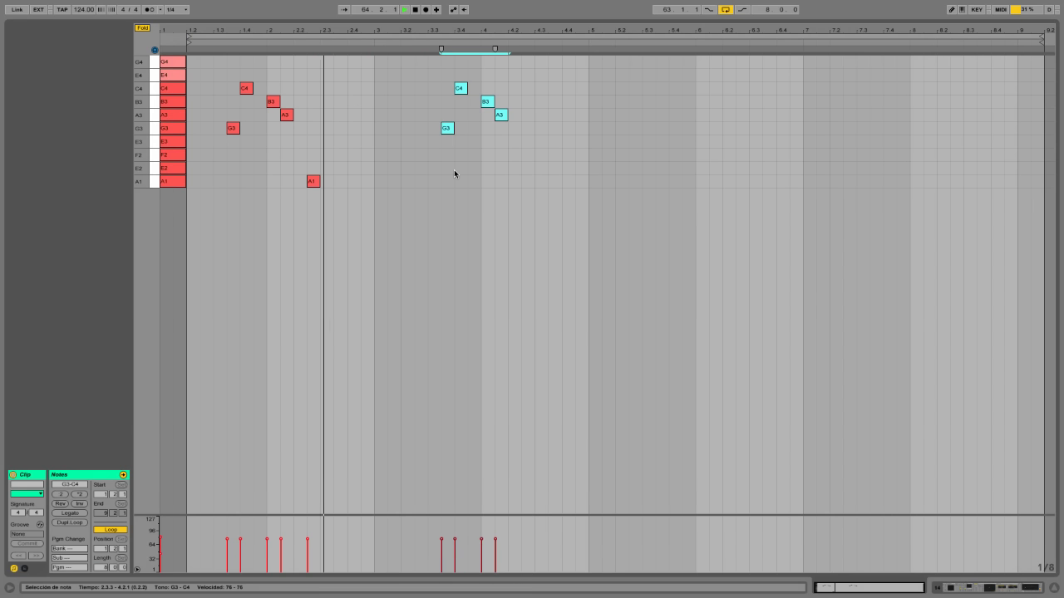
left_click(455, 173)
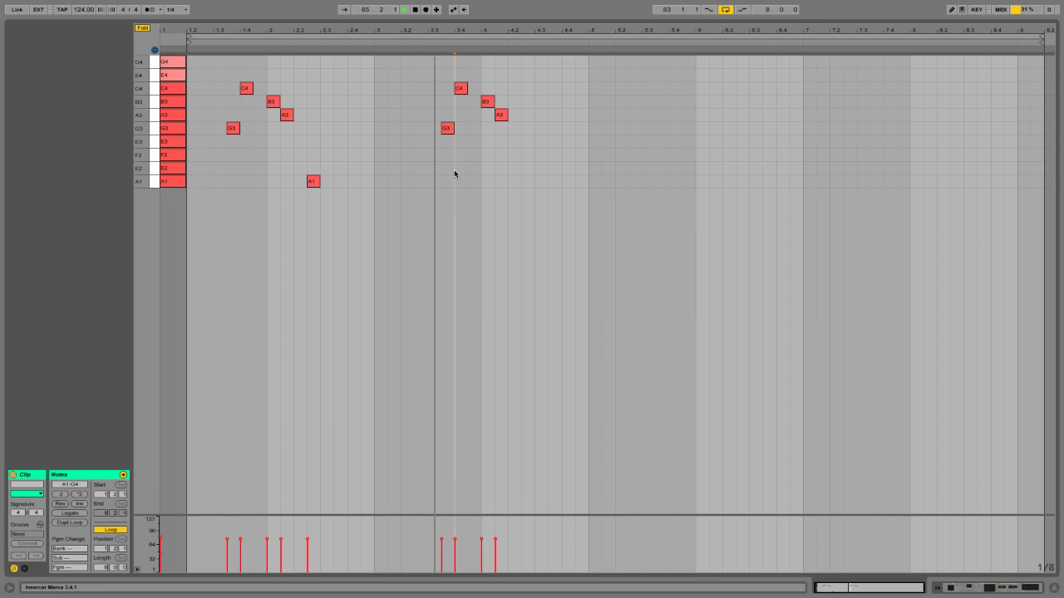
key("space")
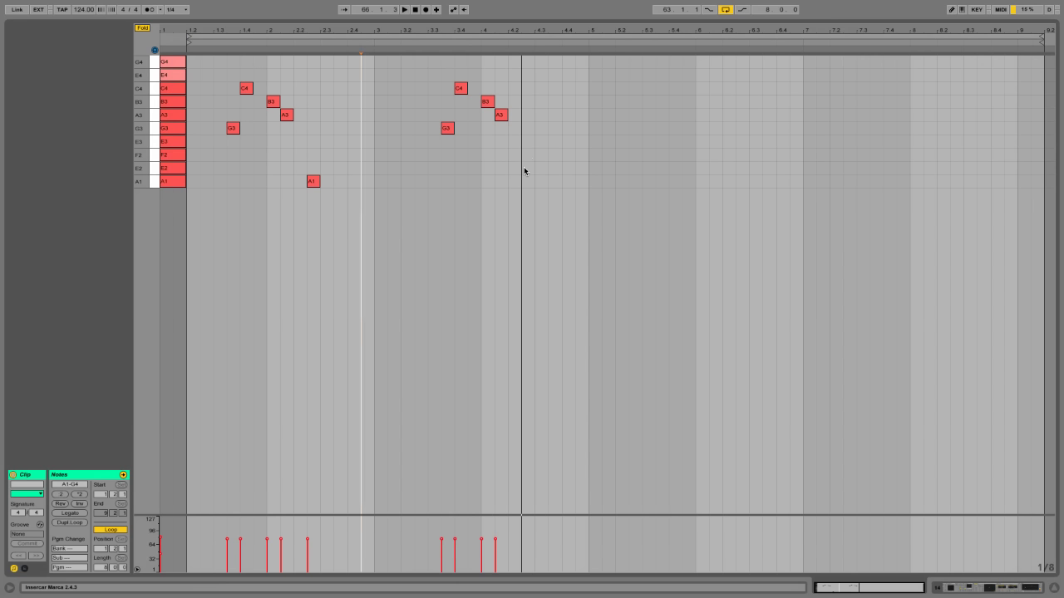
double_click(523, 166)
left_click(387, 42)
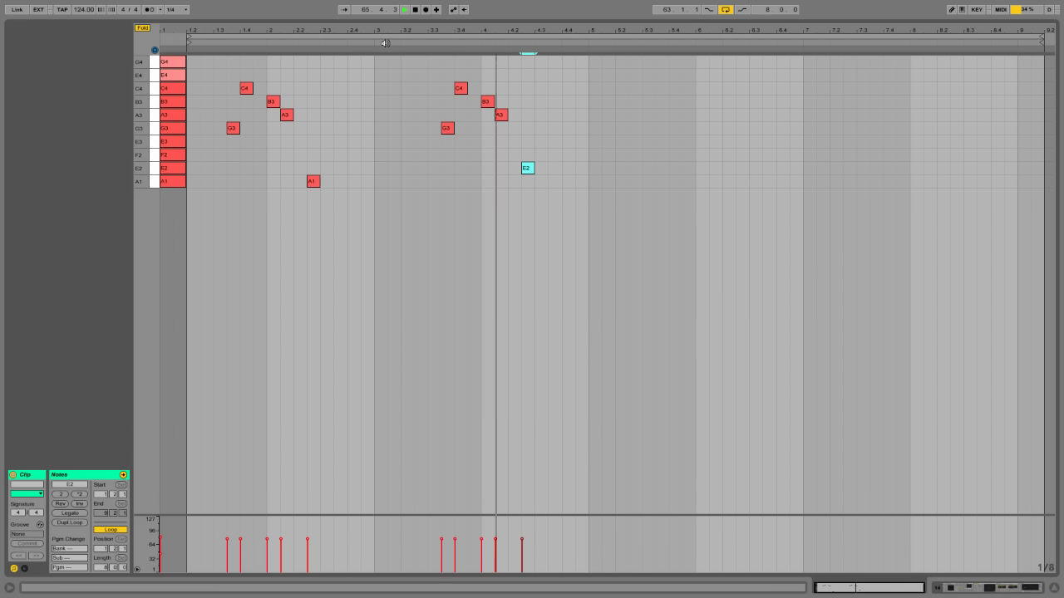
key("space")
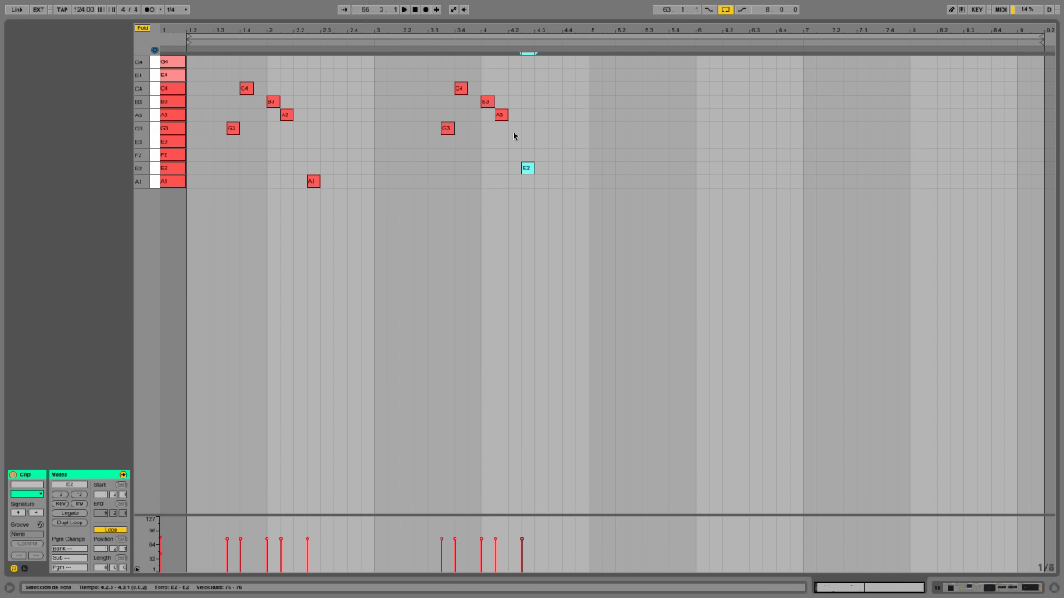
Check the bar 4 chord and its E2 root in the Pad 1 clip, and return to the track 14 clip.
left_click(531, 18)
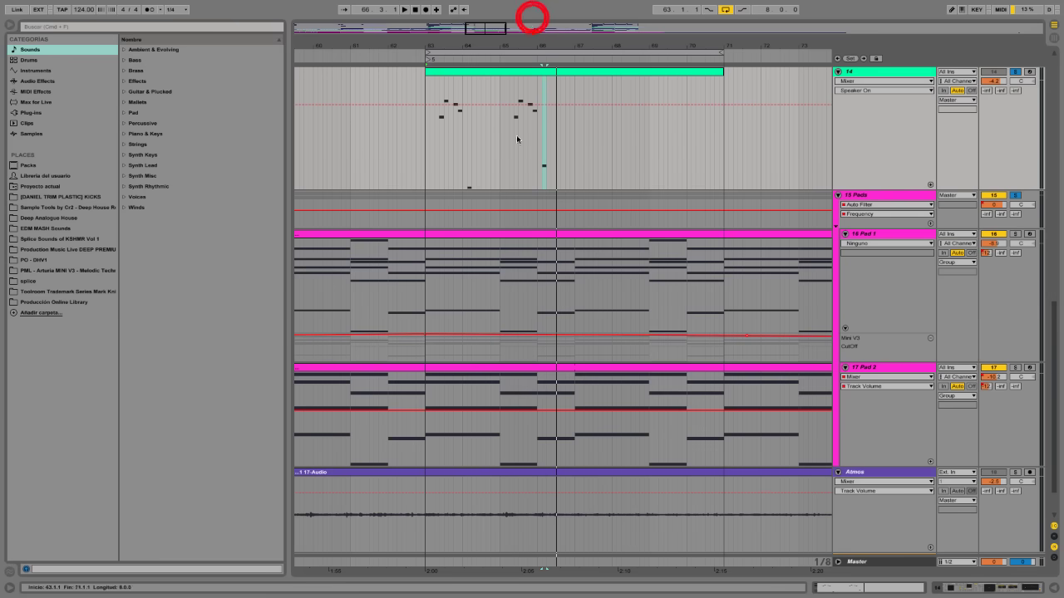
double_click(516, 231)
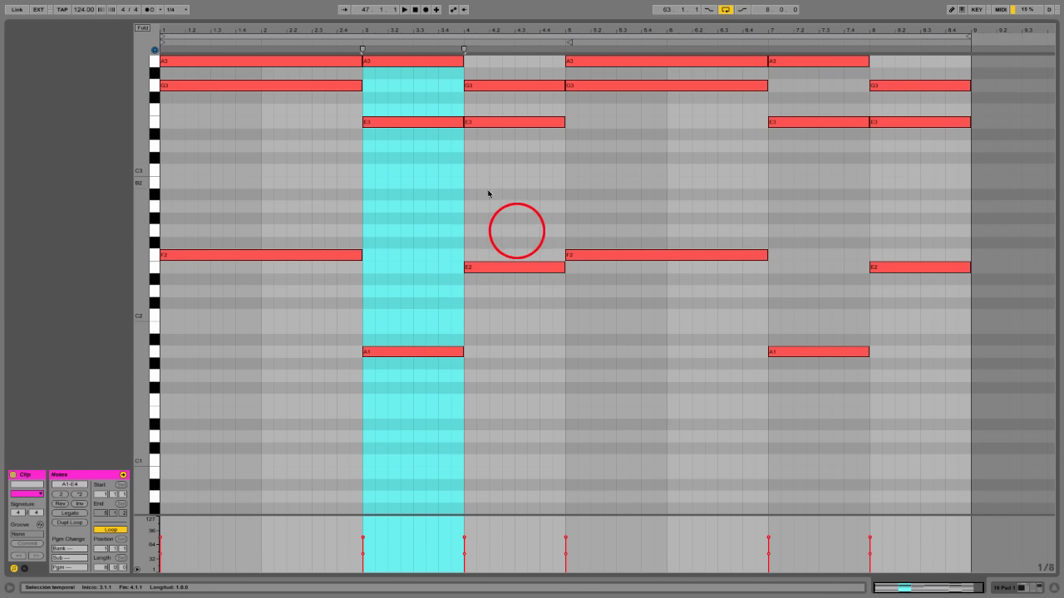
left_click_drag(487, 190, 516, 270)
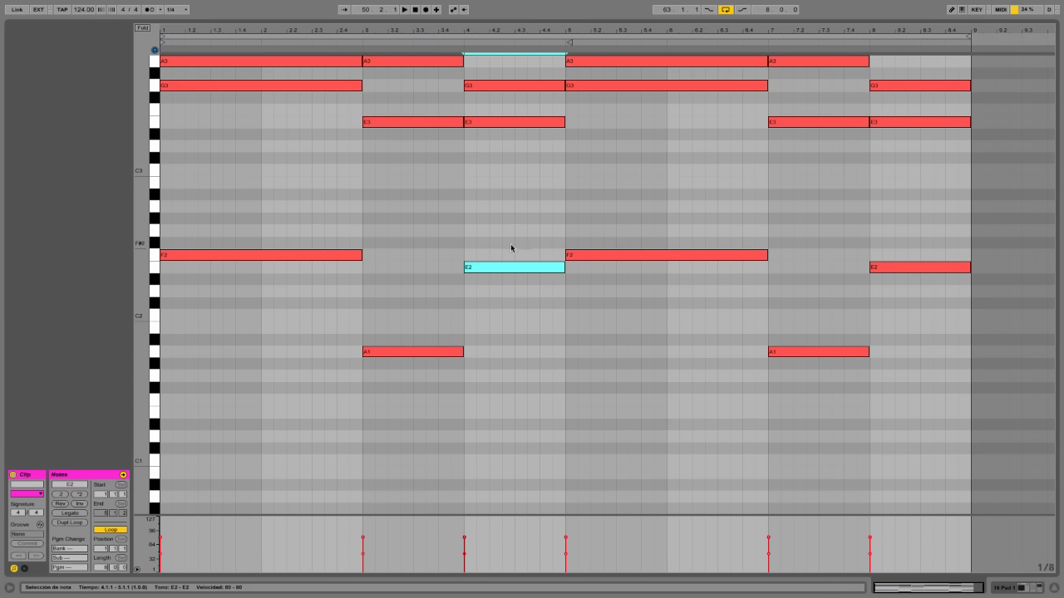
scroll(511, 243, "up", 2)
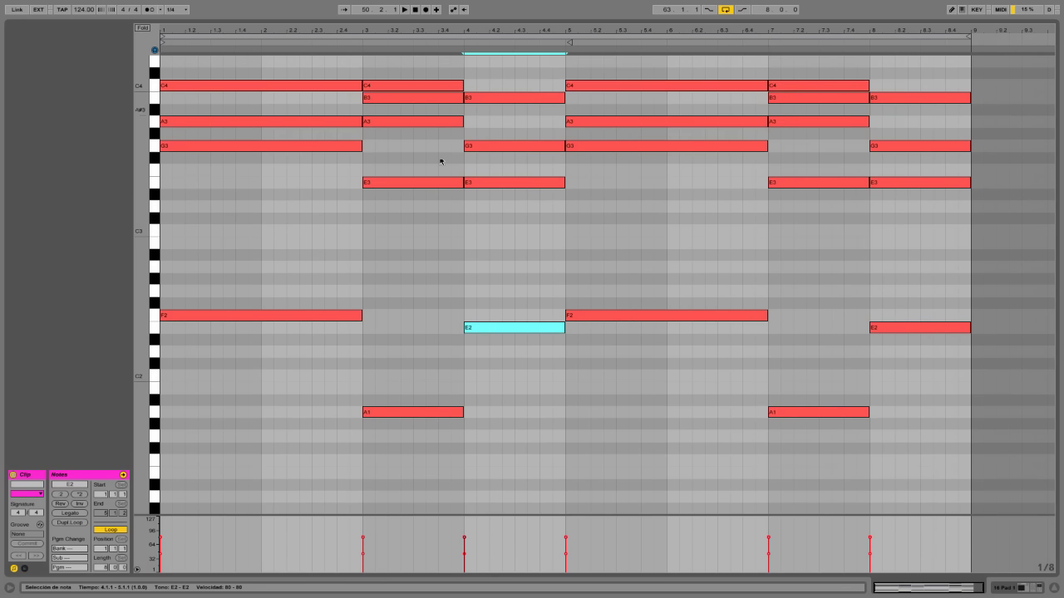
left_click(506, 18)
double_click(538, 72)
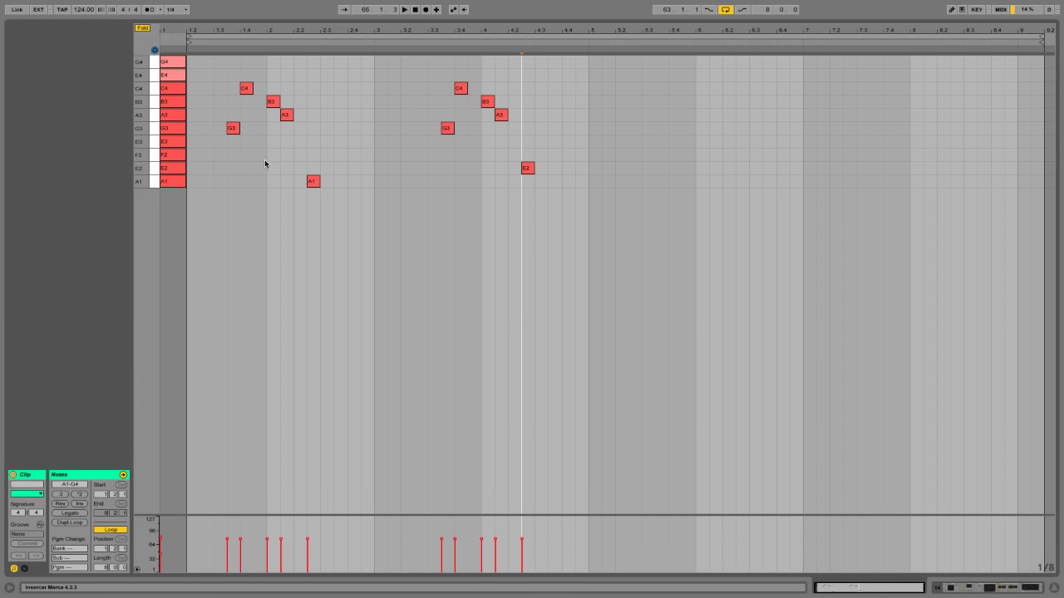
Copy the four-note phrase at 3.3.3 to 5.3.3 and end the copy with a half-beat A1 note at 6.2.3.
left_click(430, 40)
key("space")
left_click_drag(414, 74, 535, 138)
left_click_drag(443, 127, 657, 133)
left_click(574, 39)
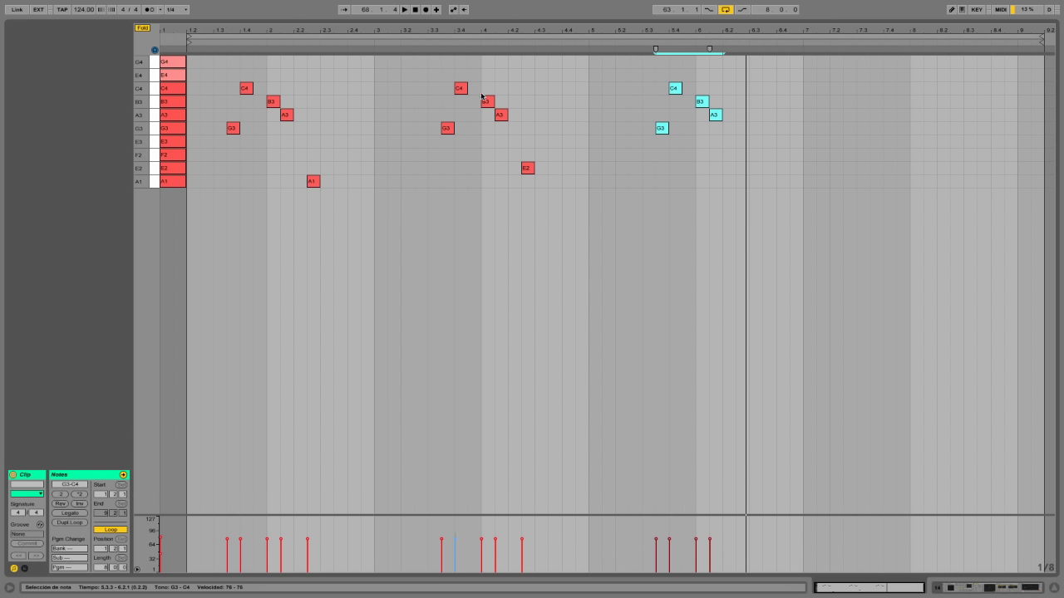
double_click(742, 182)
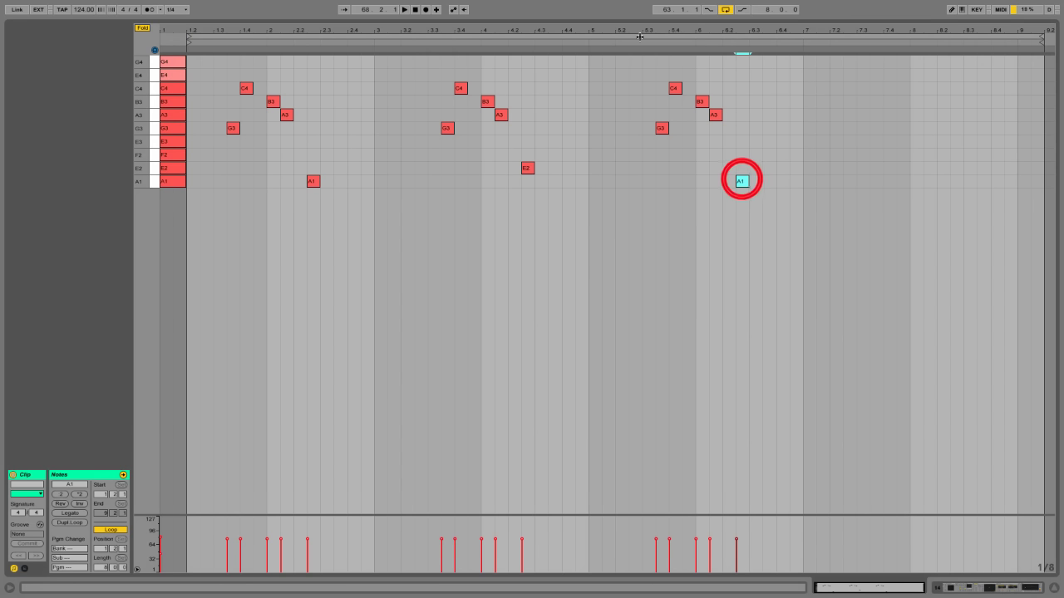
Duplicate the four-note phrase at 5.3.3 so the copy starts at 7.3.3, and play it back.
left_click_drag(615, 75, 870, 130)
key("ctrl+d")
left_click(700, 41)
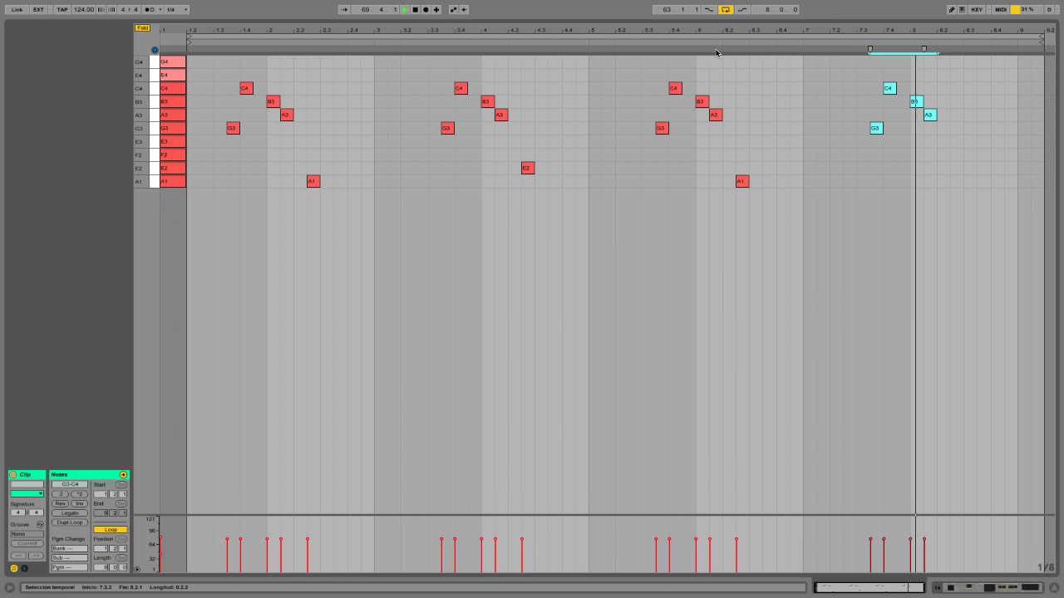
key("space")
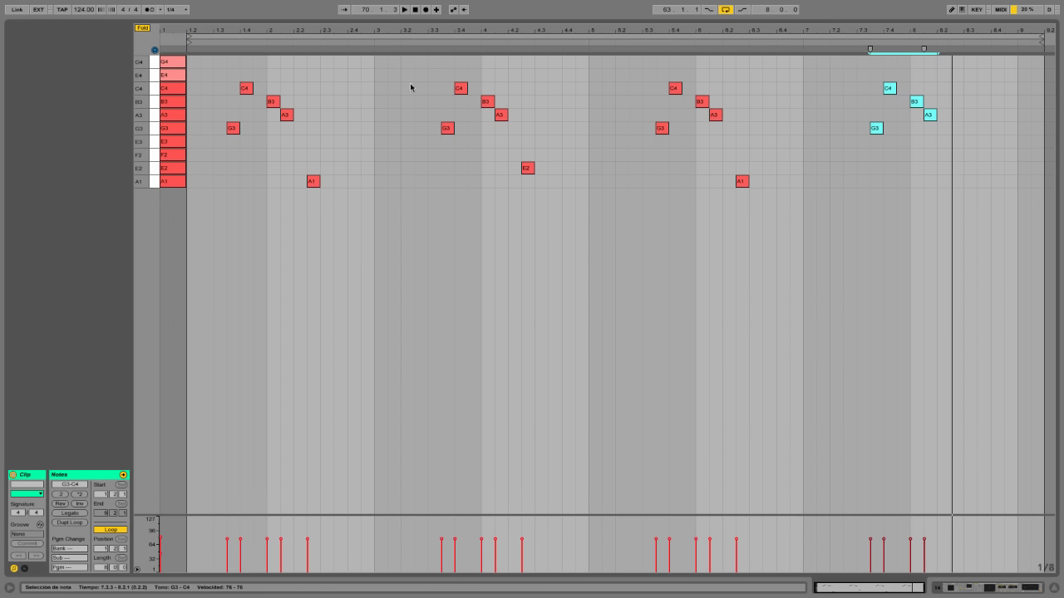
End the fourth phrase with a half-beat G3 note at 8.2.3 and audition the ending.
left_click(776, 41)
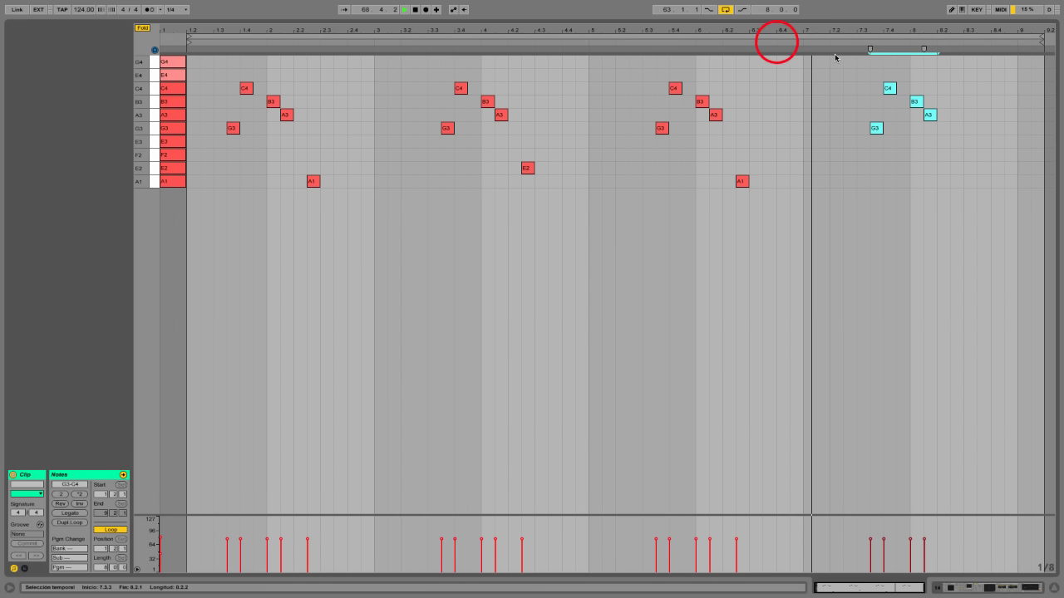
double_click(956, 129)
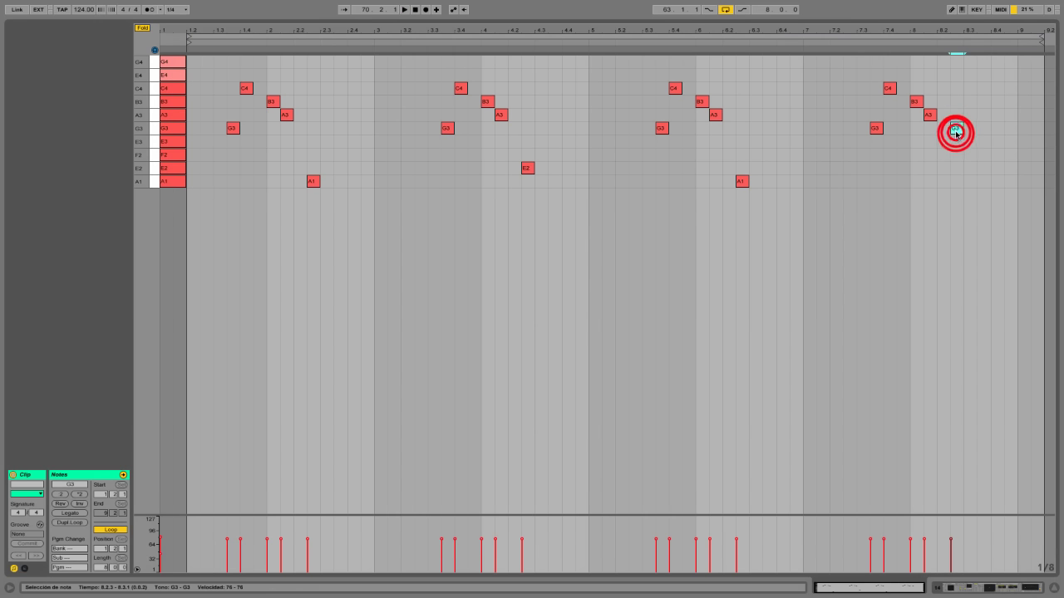
left_click(781, 42)
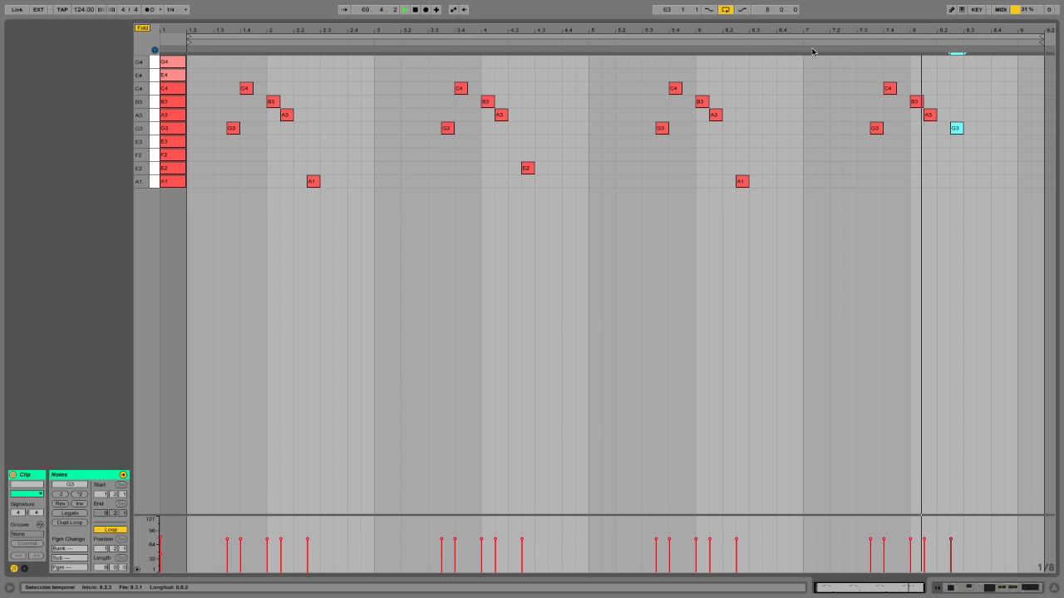
left_click(907, 143)
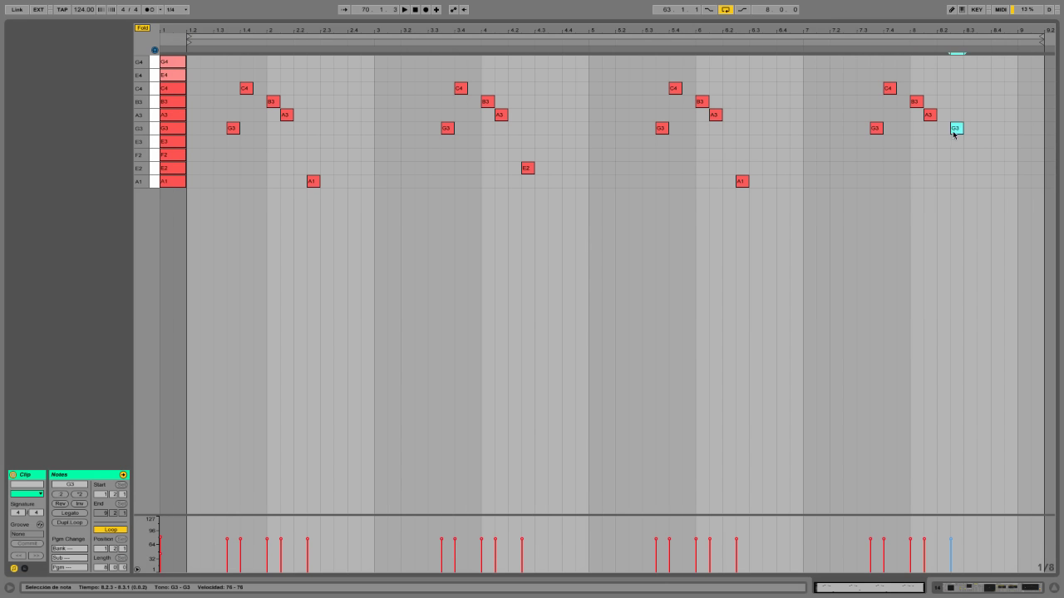
Audition the ending of the fourth phrase, lower its last note at 8.2.3 one octave to G2, and play it back.
left_click(787, 44)
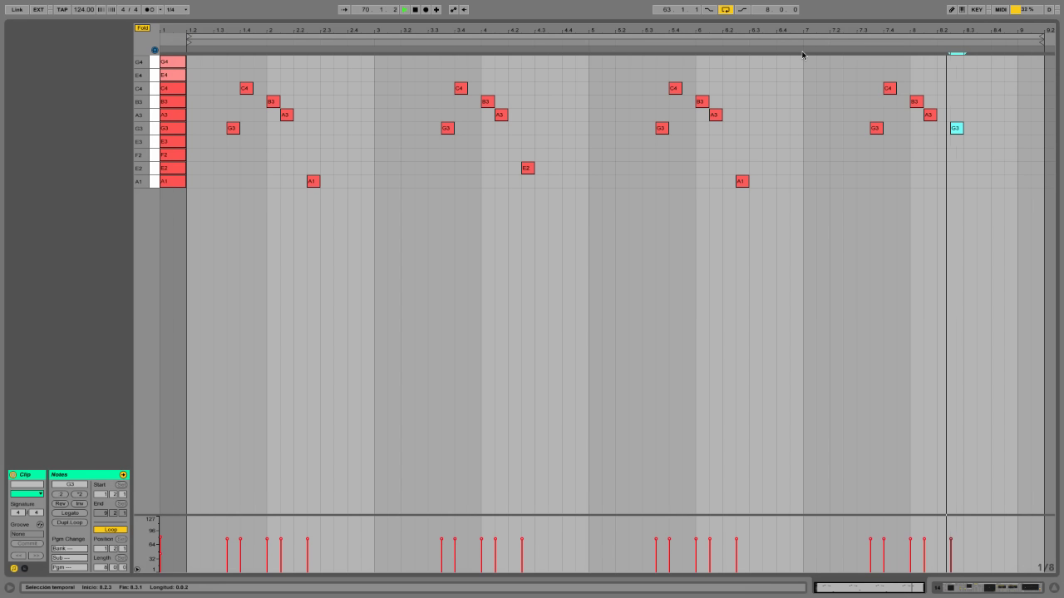
key("space")
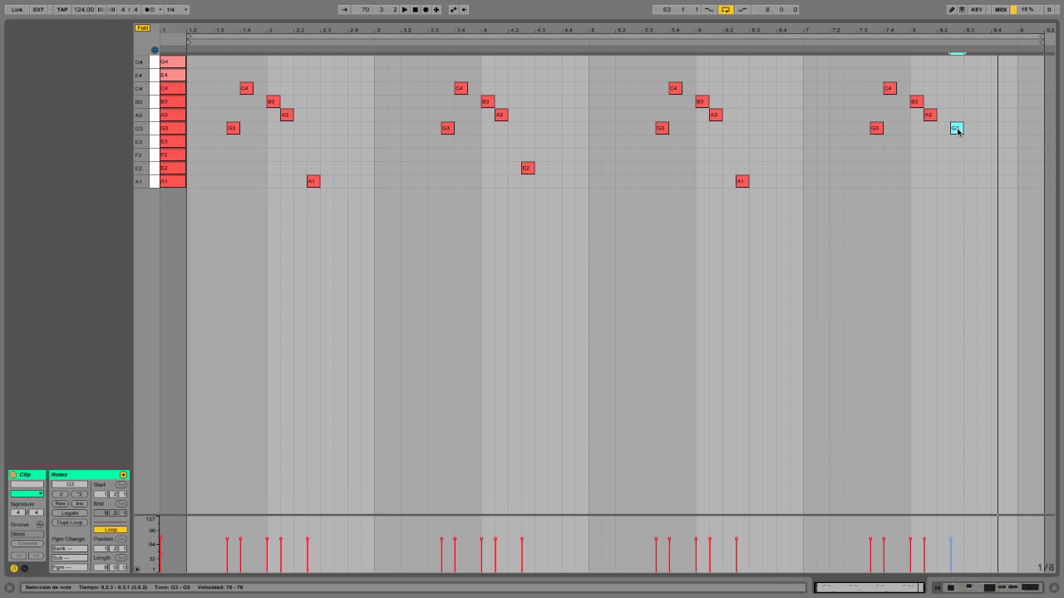
left_click(142, 28)
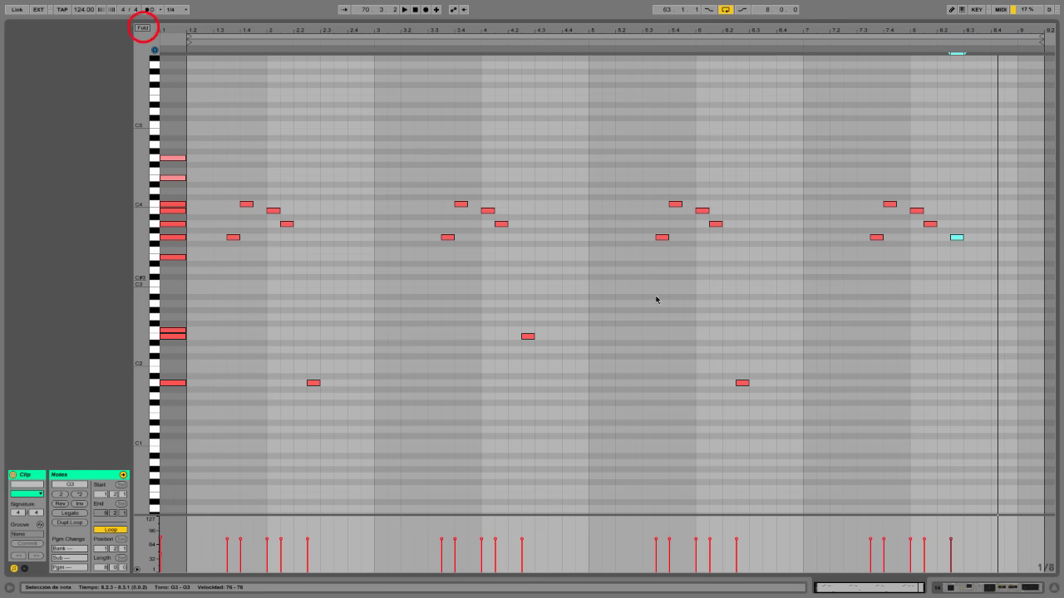
left_click_drag(147, 218, 814, 287)
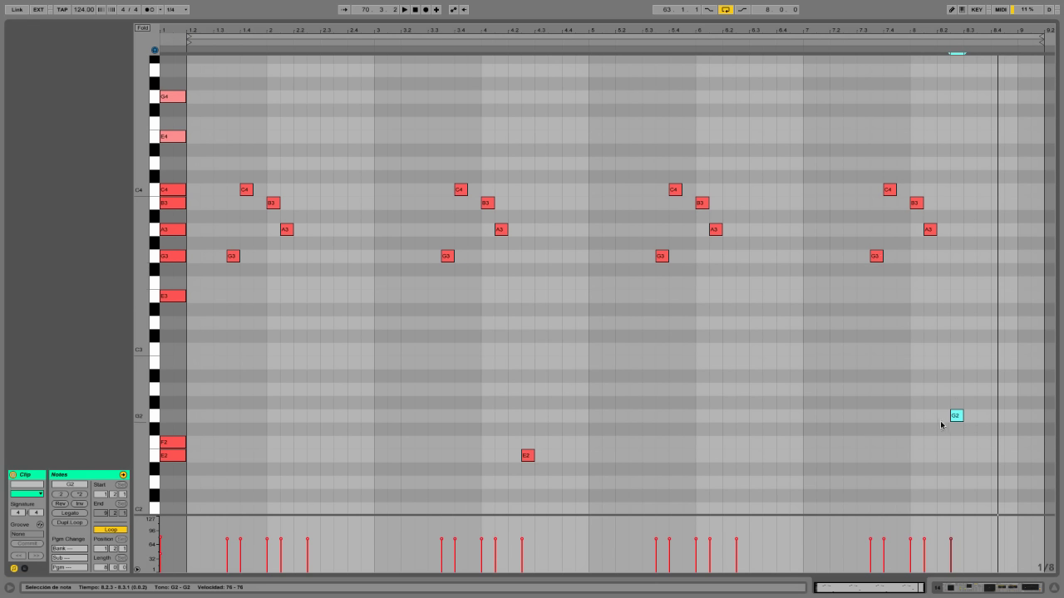
left_click(139, 29)
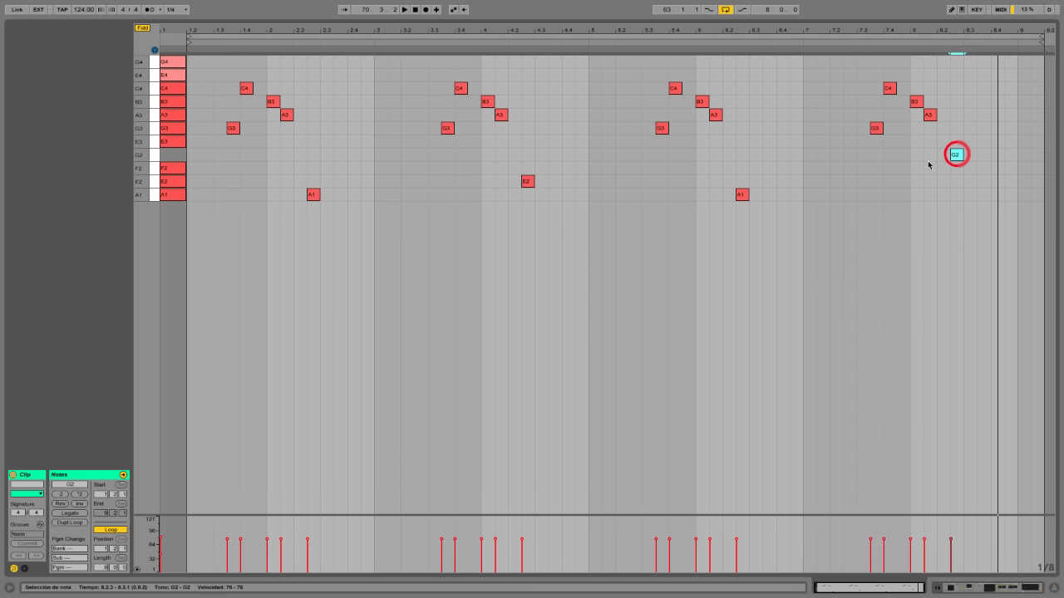
key("space")
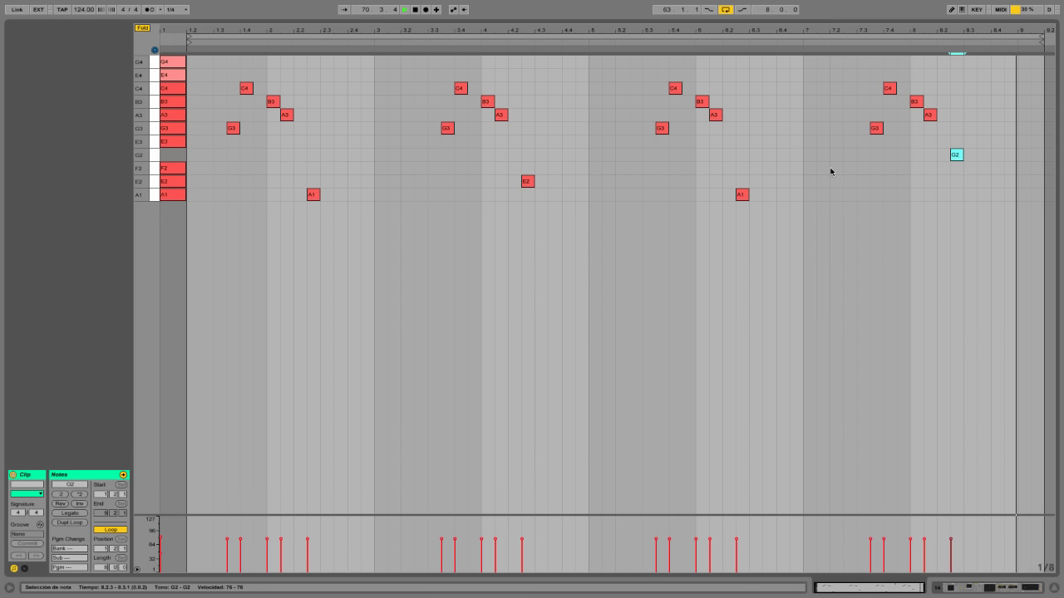
key("space")
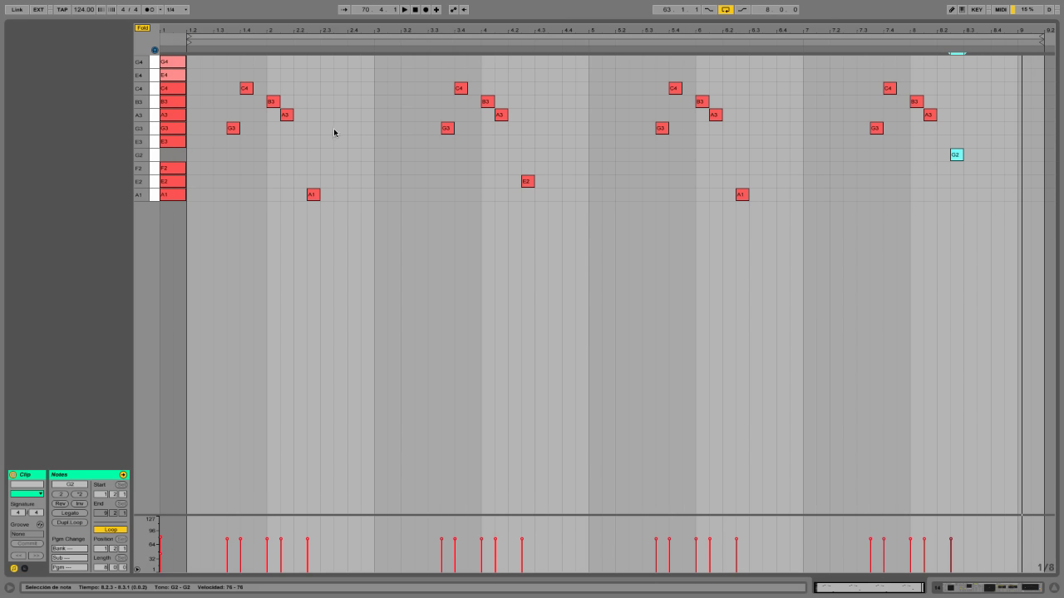
Add half-beat notes G3 at 2.3.3 and E3 at 2.4.3, and copy the pair to 6.4.1 and 7.1.1.
key("space")
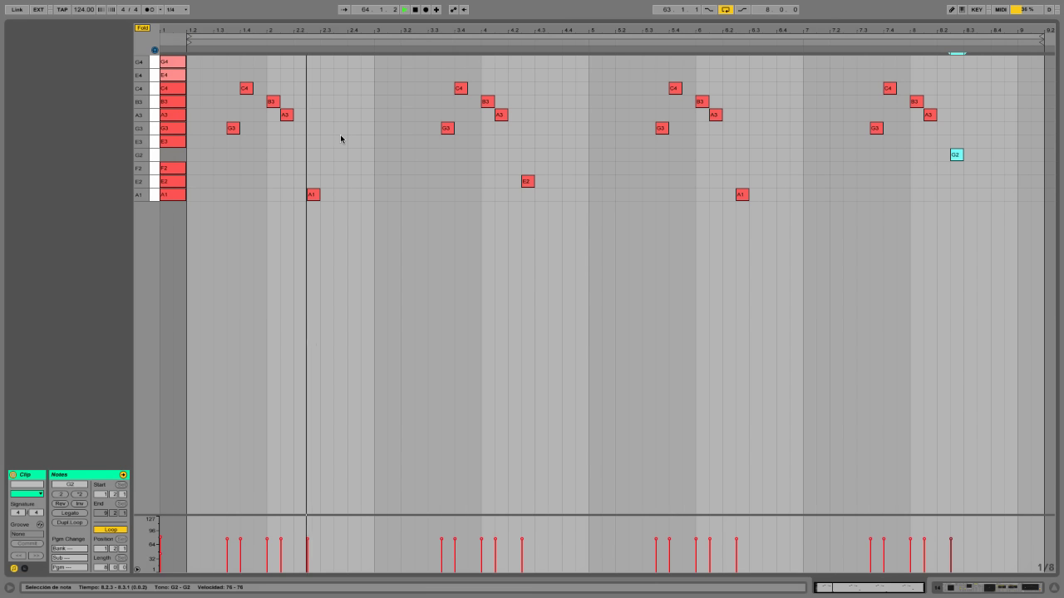
key("space")
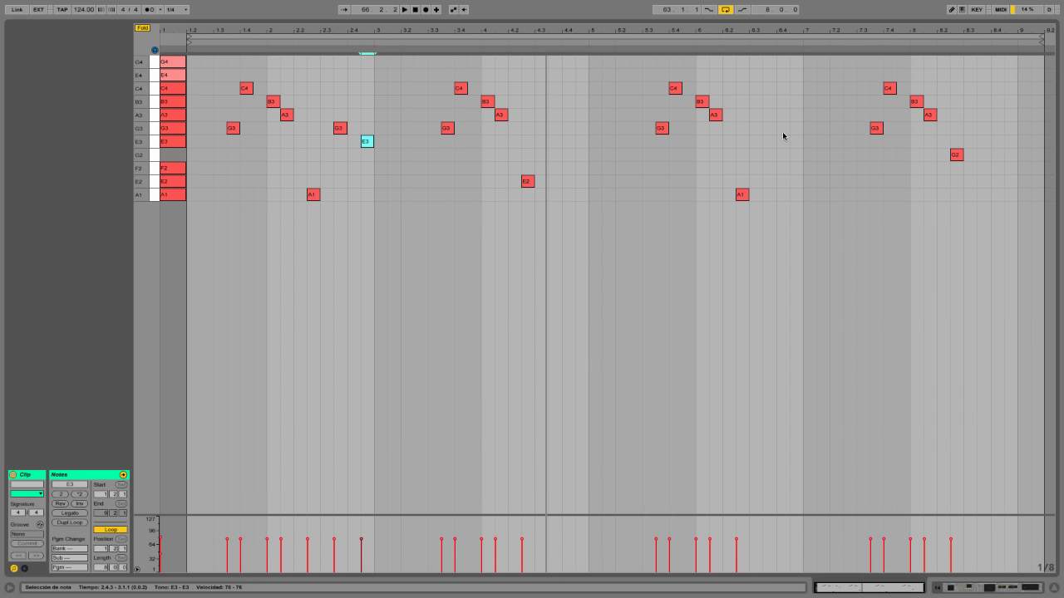
left_click_drag(317, 107, 398, 198)
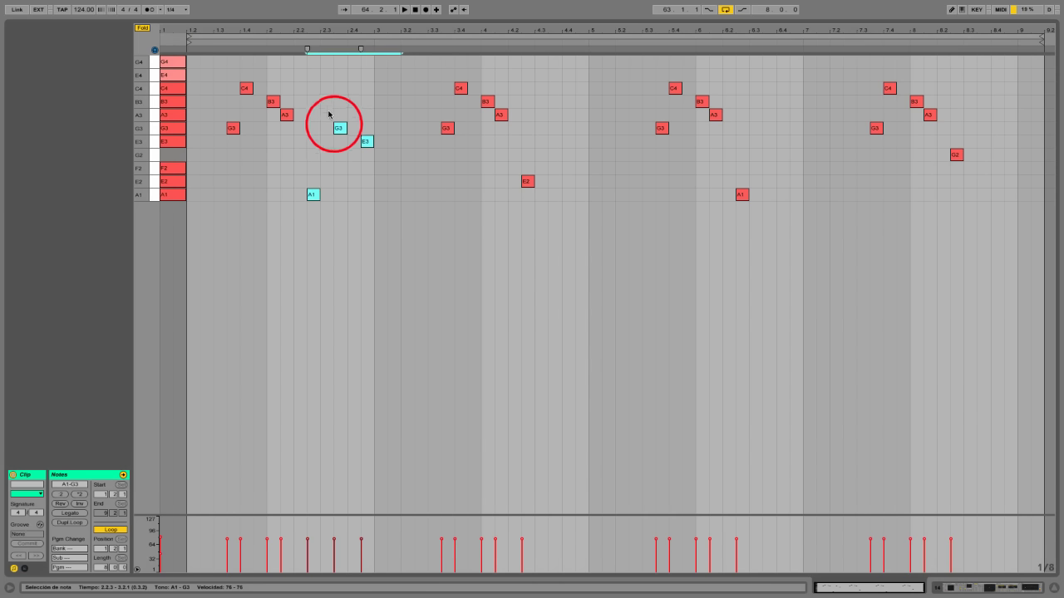
left_click_drag(329, 112, 777, 135)
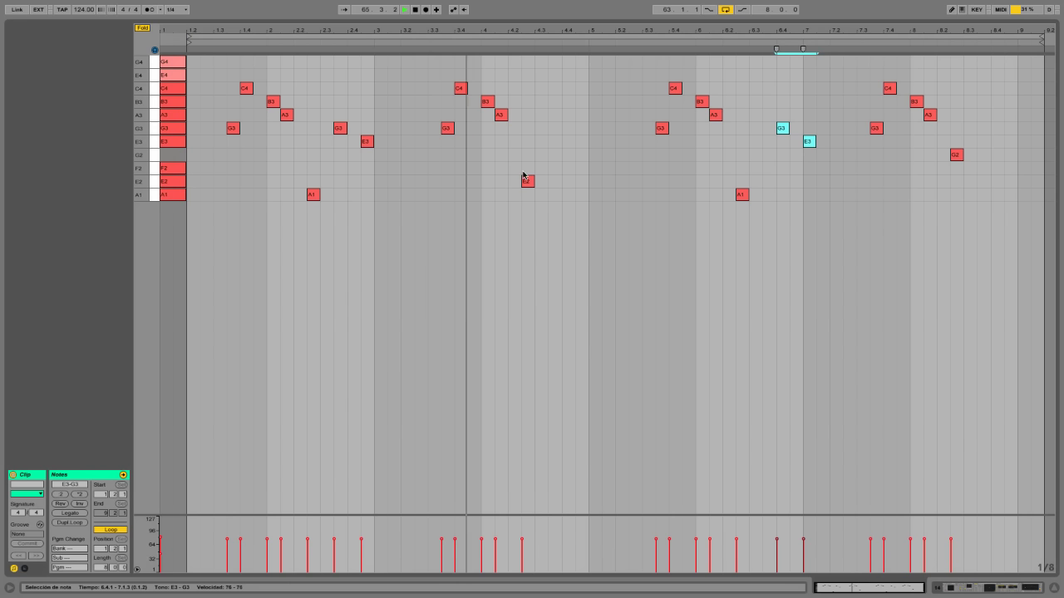
Add half-beat notes E3 at 4.3.3 and G3 at 4.4.3 behind the second phrase.
key("space")
double_click(554, 150)
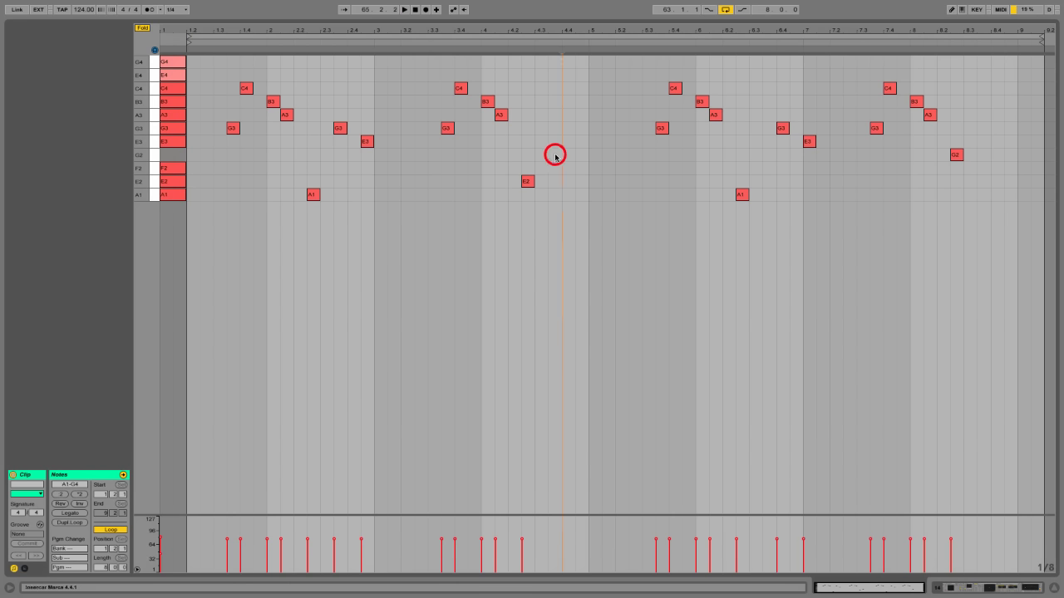
left_click_drag(553, 149, 555, 156)
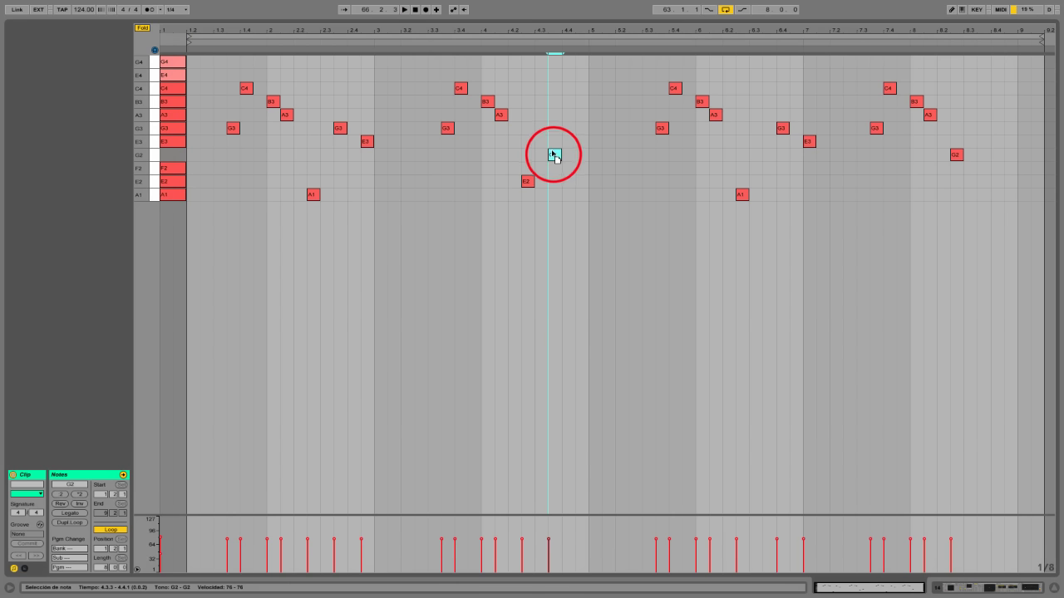
left_click(566, 117)
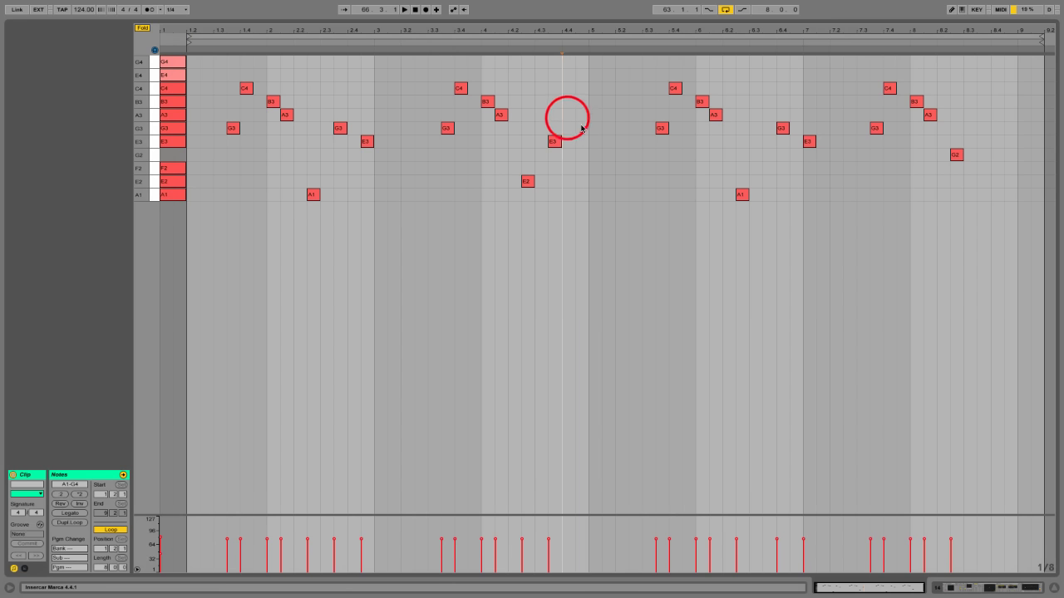
double_click(580, 127)
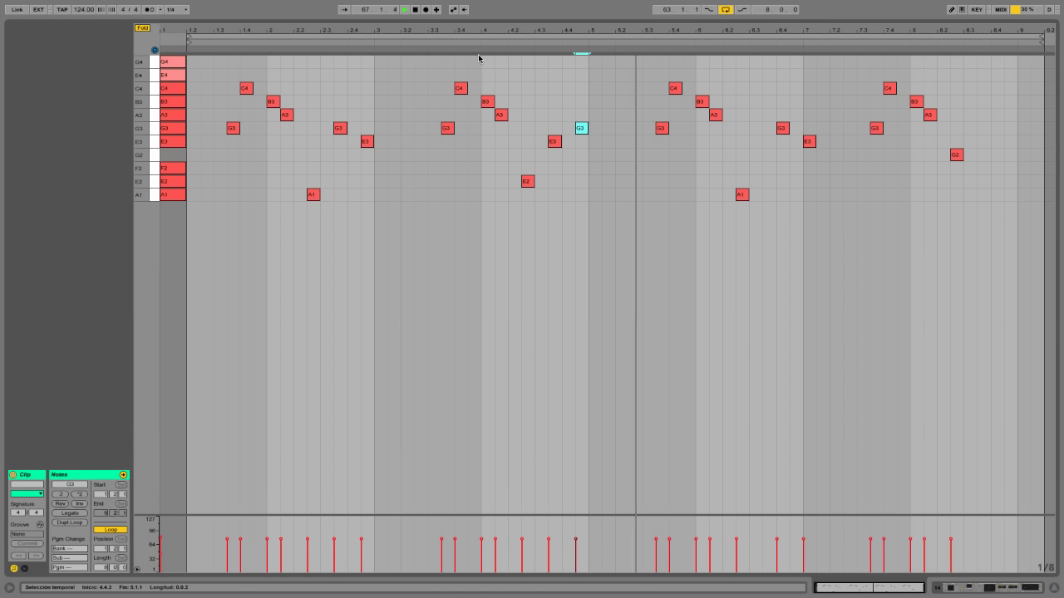
Play back the middle of the melody and move the copied G3 and E3 to 6.3.3 and 6.4.3.
left_click(539, 40)
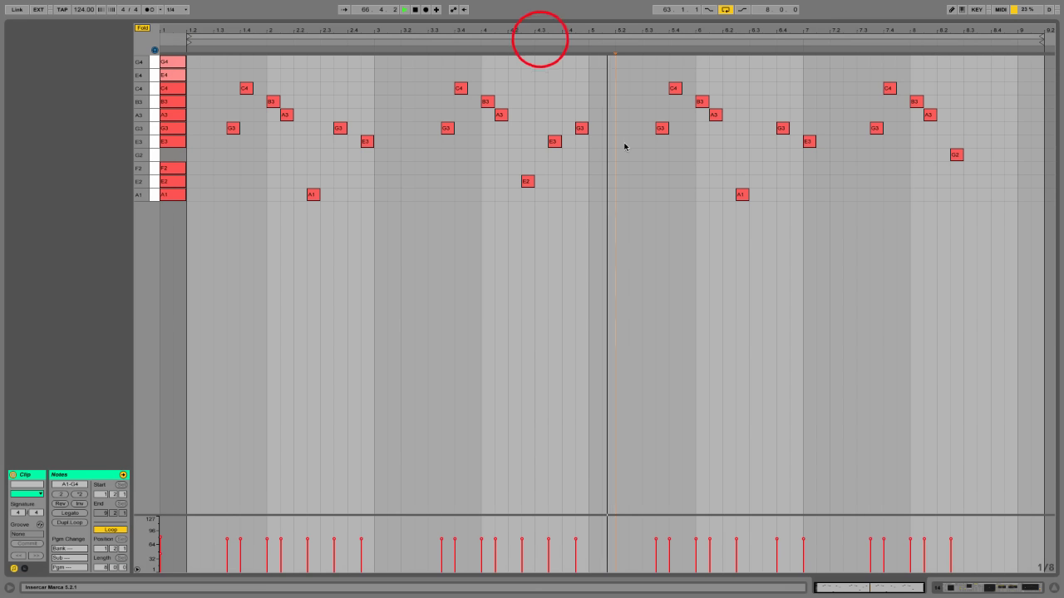
left_click(743, 154)
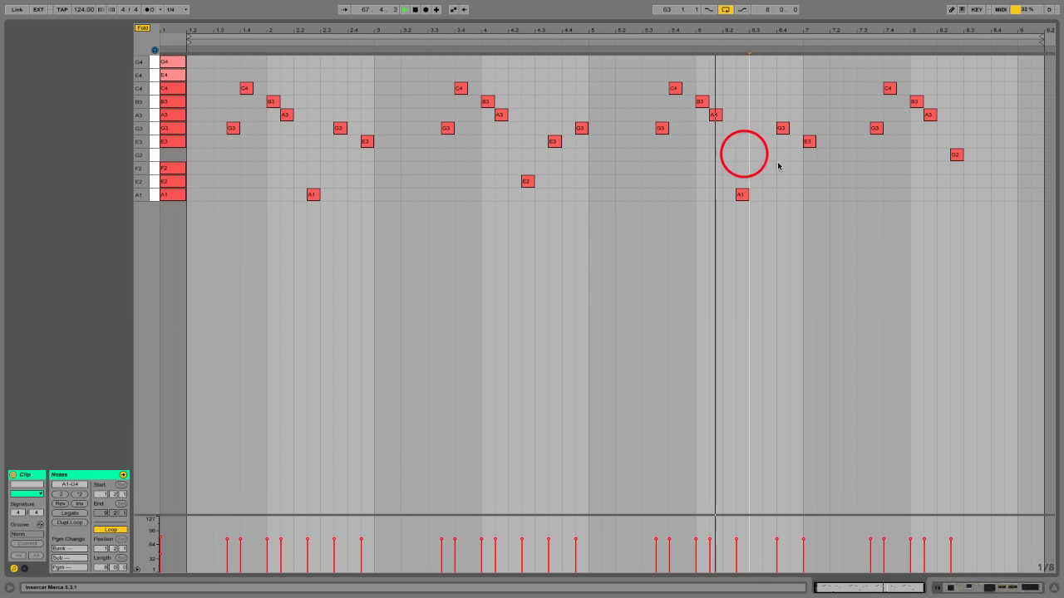
mouse_move(782, 128)
left_mouse_down()
mouse_move(772, 130)
mouse_move(807, 142)
mouse_move(792, 139)
left_mouse_up()
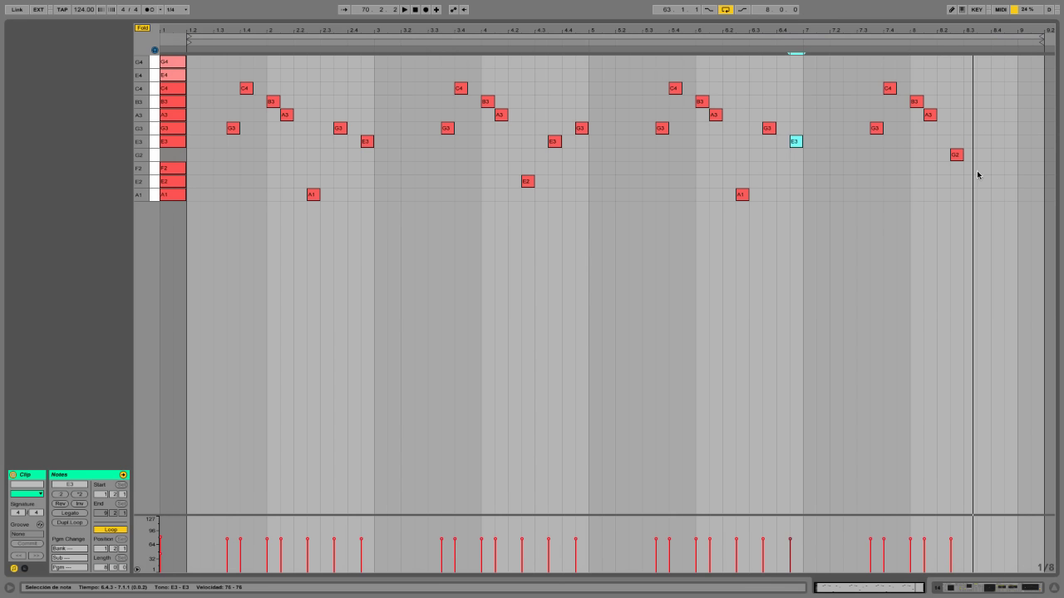
Finish bar 8 with half-beat notes G4 at 8.3.3 and E4 at 8.4.3, and play back the melody.
double_click(994, 65)
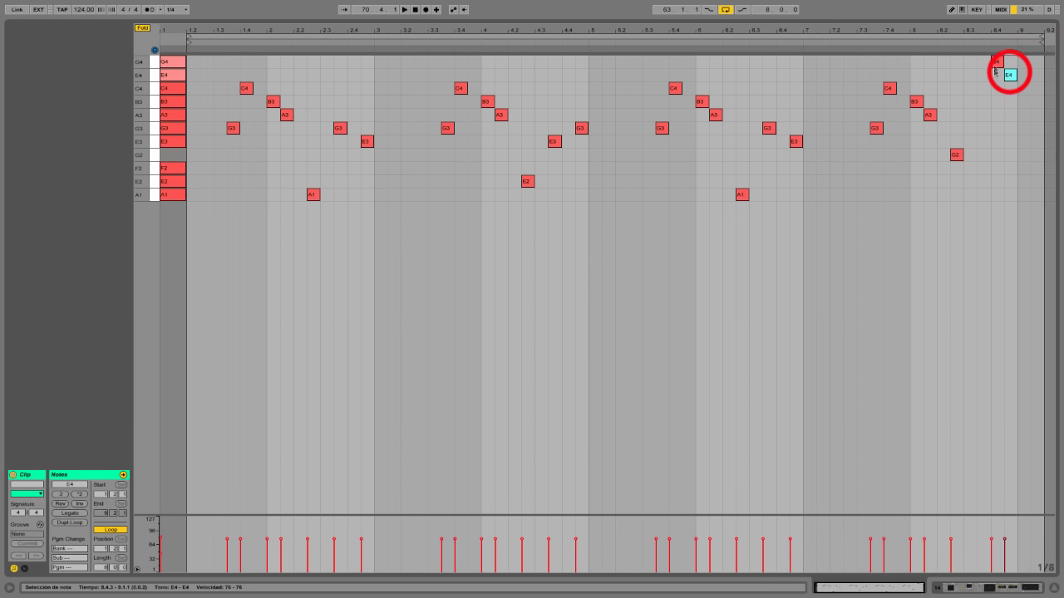
left_click(995, 63)
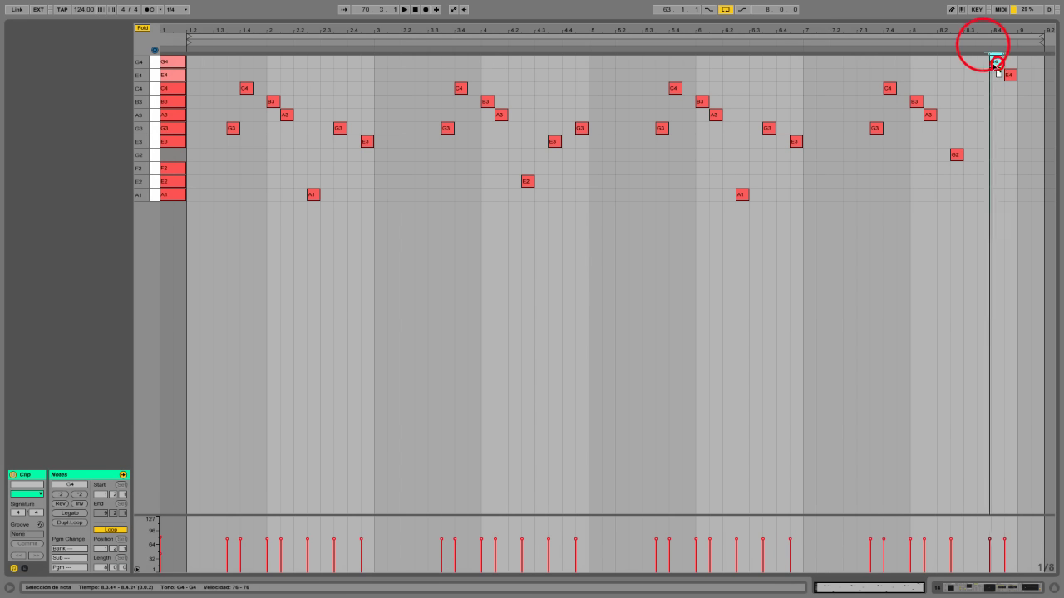
left_click_drag(996, 63, 983, 63)
left_click(970, 39)
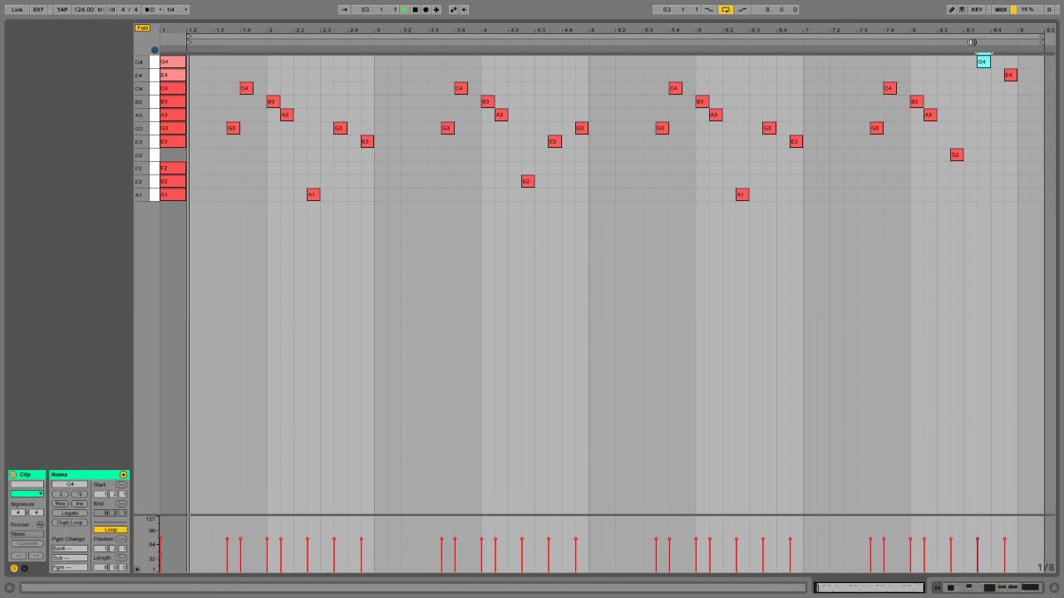
key("space")
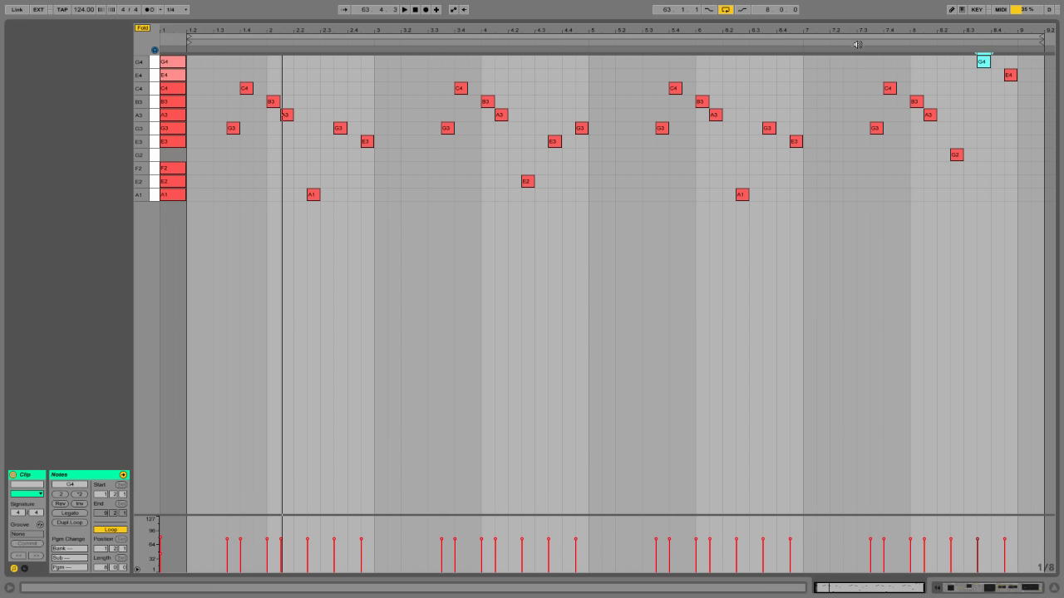
left_click(806, 42)
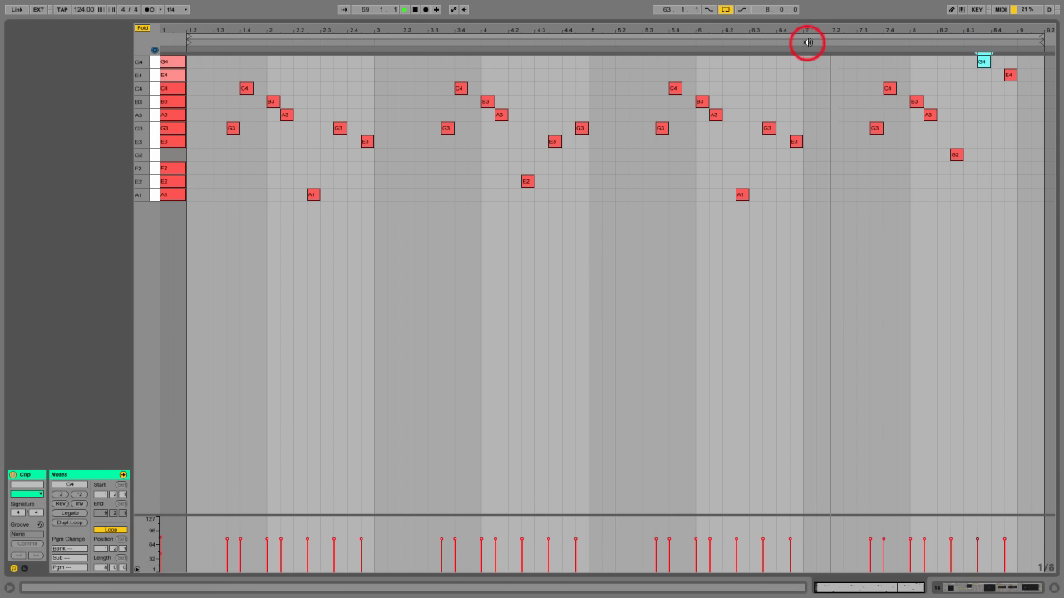
left_click(948, 156)
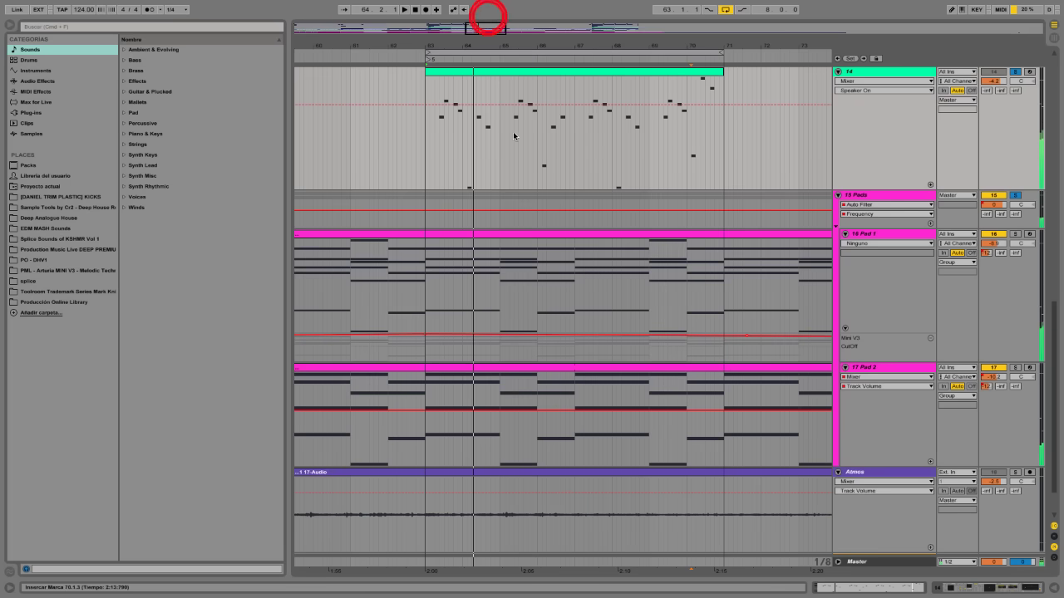
Return to the arrangement and extend the end of the track 14 clip past bar 71 to repeat the melody.
left_click(476, 40)
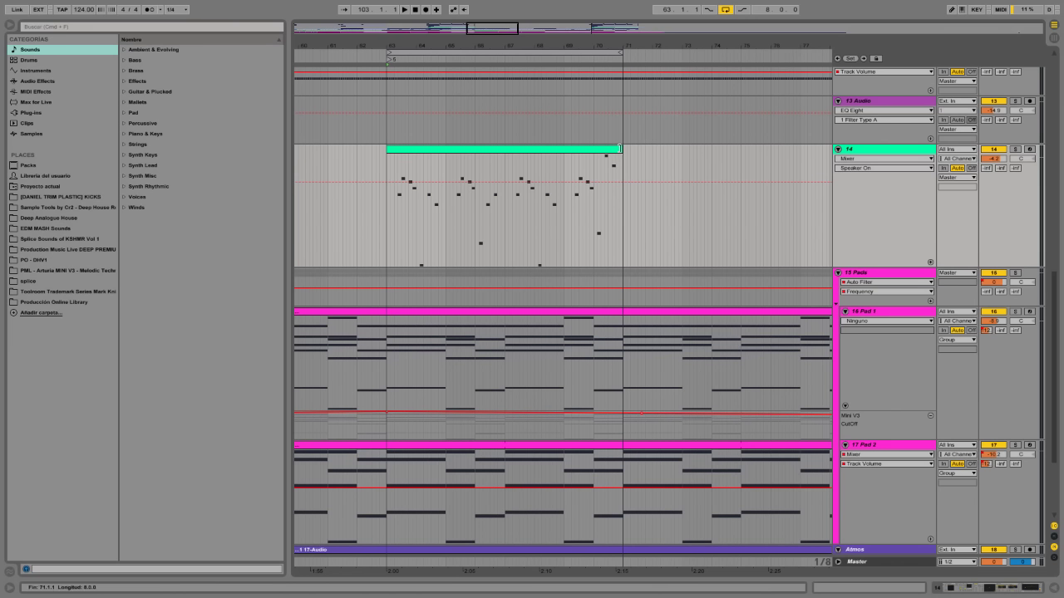
left_click(499, 69)
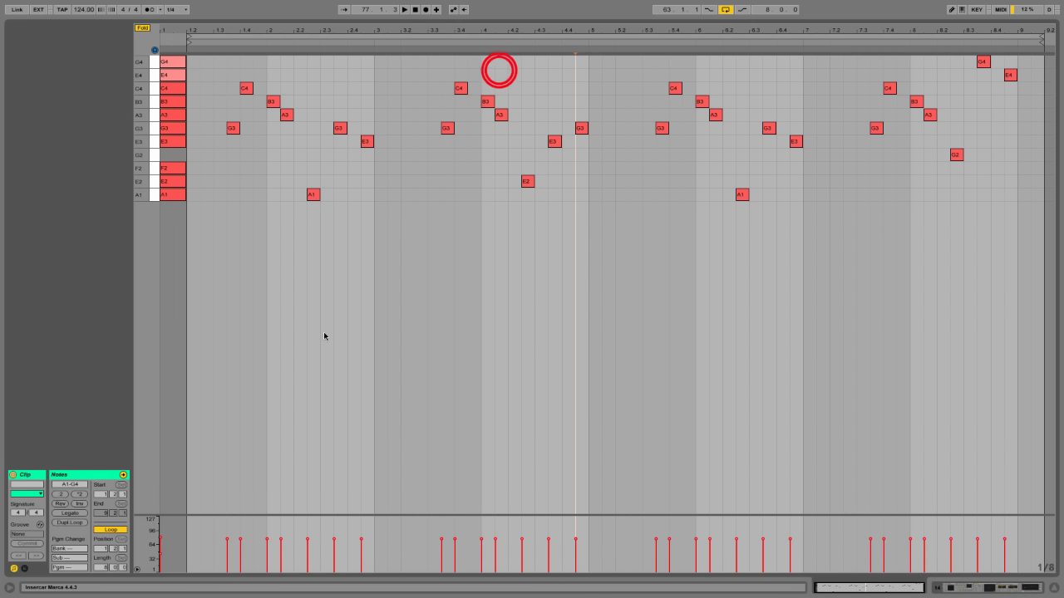
left_click(546, 17)
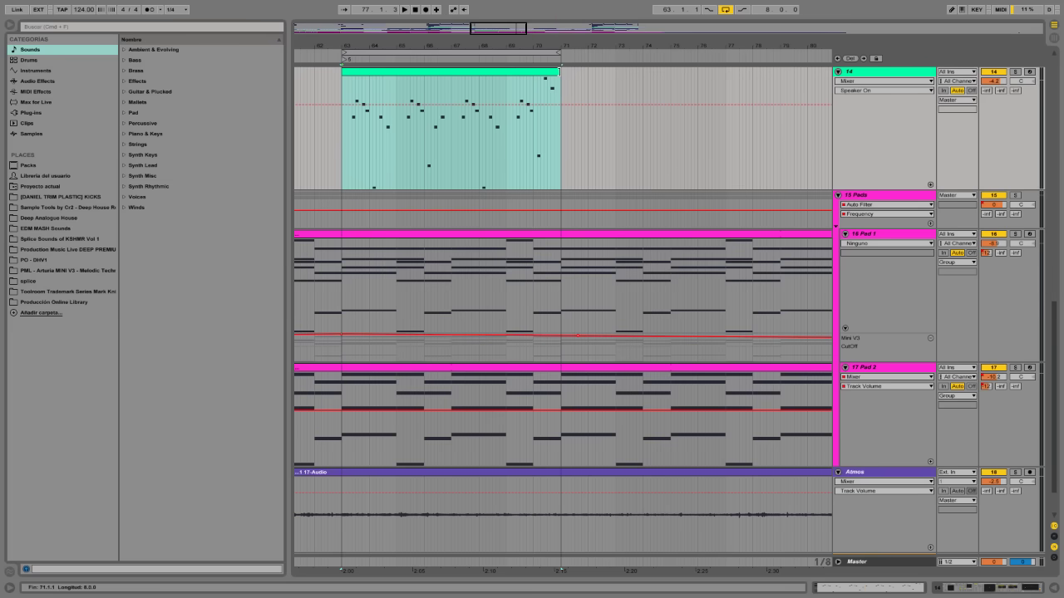
left_click_drag(558, 70, 803, 73)
Play the arrangement through the transition around bar 103 and examine how the melody sits with the drums, bass and pads.
left_click_drag(773, 40, 758, 15)
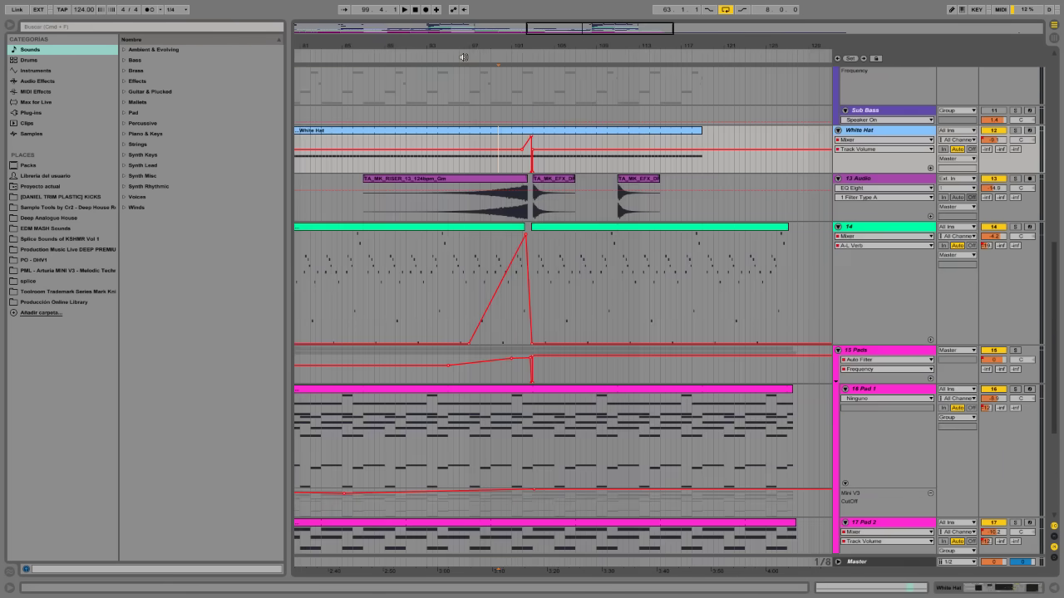
left_click(463, 57)
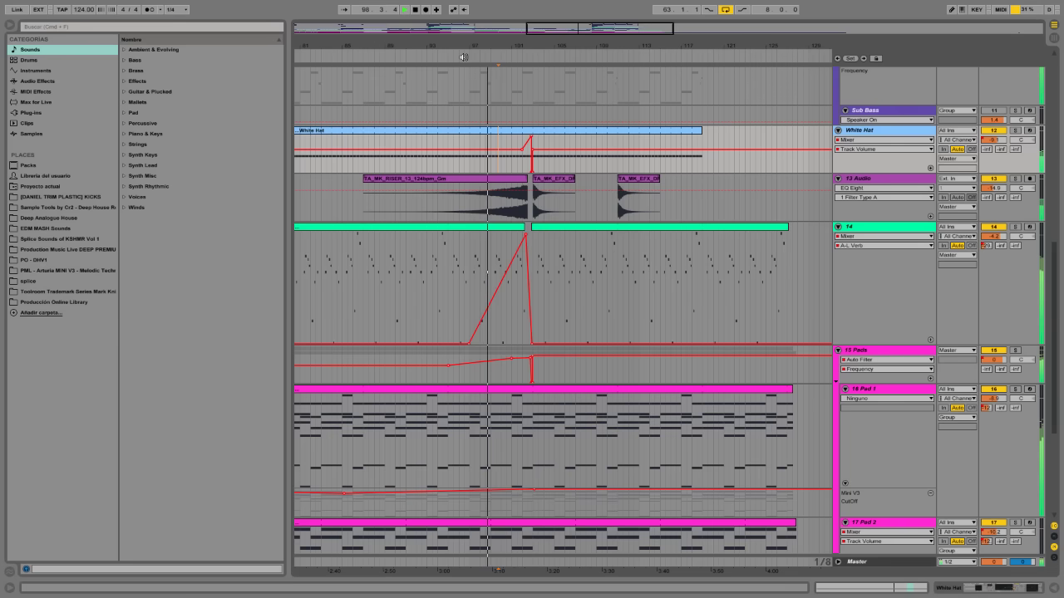
left_click_drag(497, 39, 501, 44)
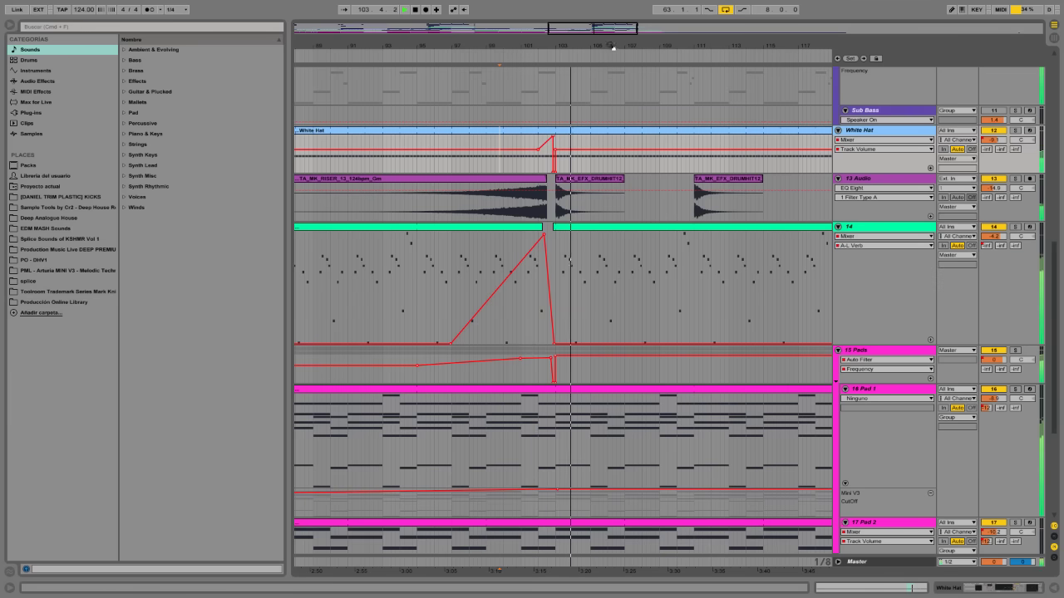
left_click_drag(607, 40, 556, 48)
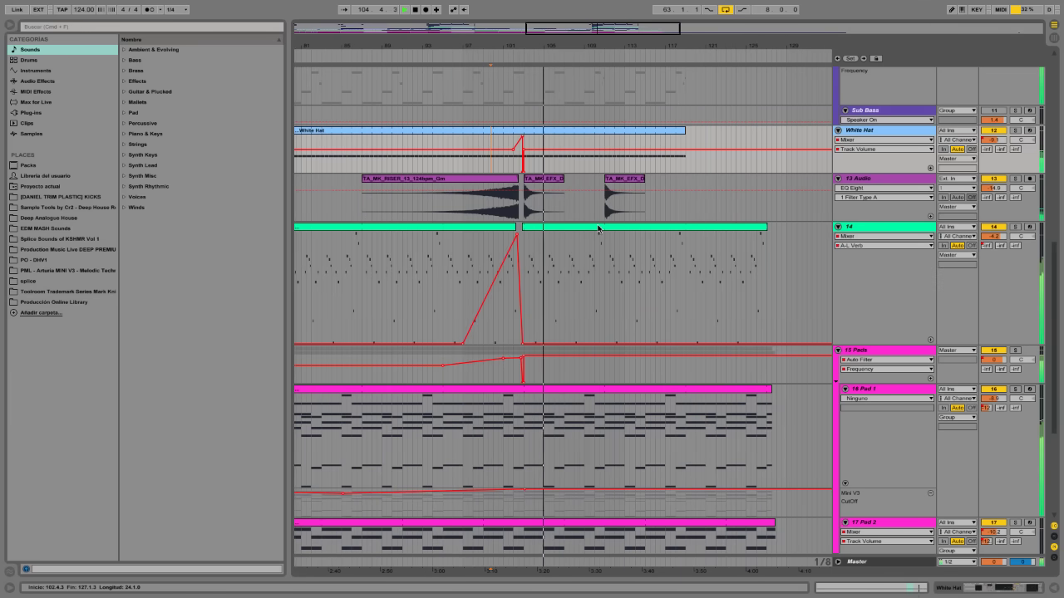
scroll(603, 244, "down", 3)
scroll(603, 245, "up", 13)
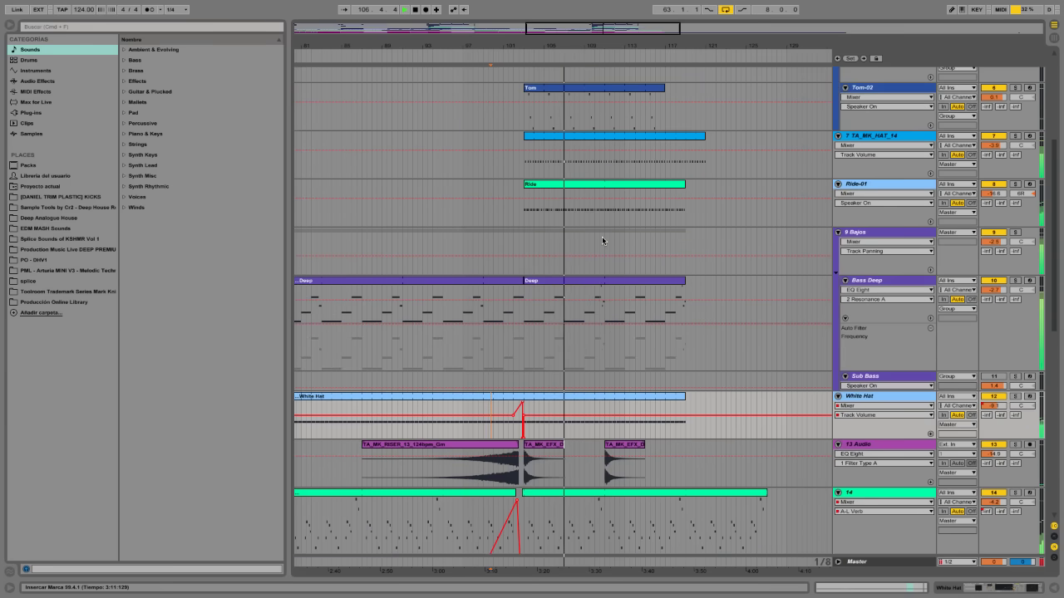
scroll(602, 241, "down", 8)
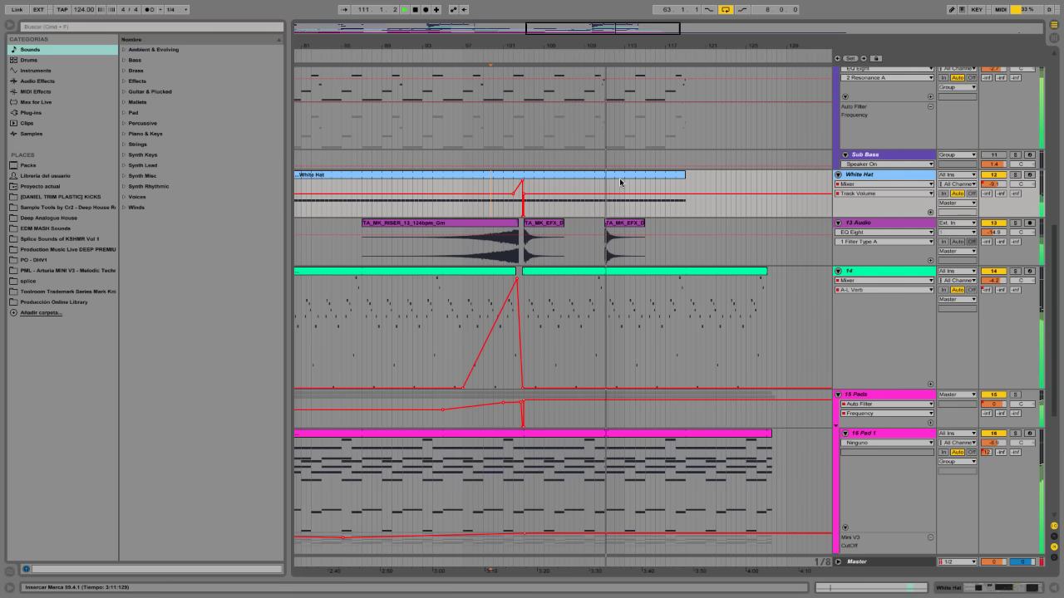
scroll(624, 207, "up", 4)
scroll(624, 206, "down", 5)
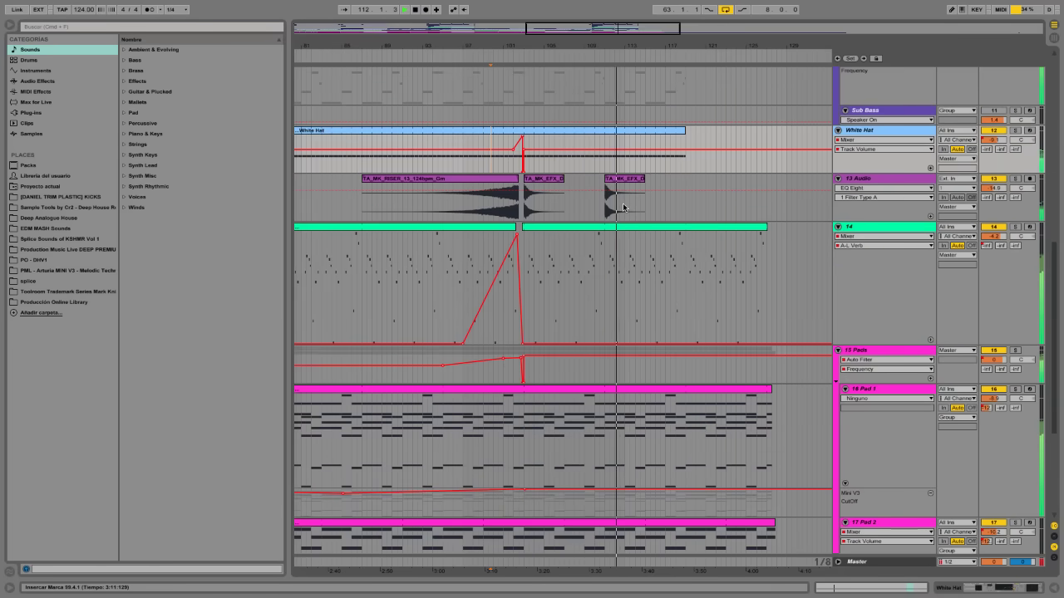